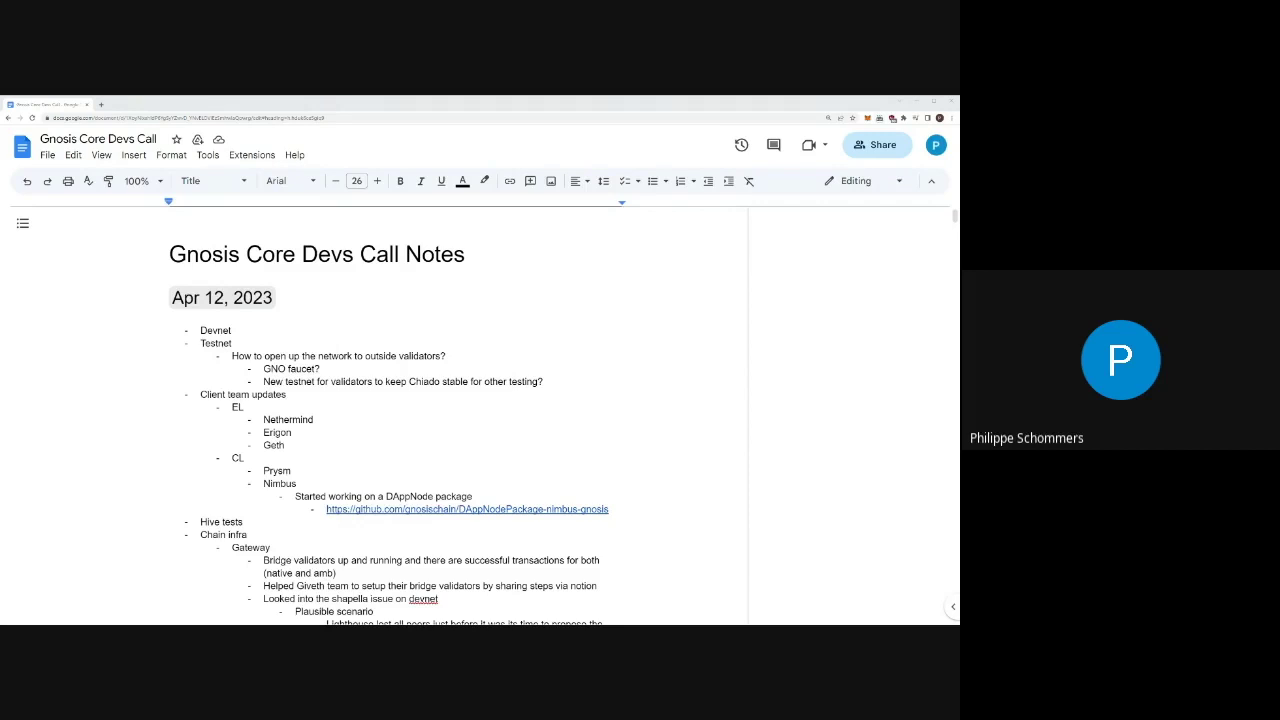
Step: Create an empty, indented sub-bullet beneath the Devnet item of the Apr 12, 2023 agenda
{"action": "left_click", "coordinate": [232, 330]}
{"action": "key", "text": "Return"}
{"action": "key", "text": "Tab"}
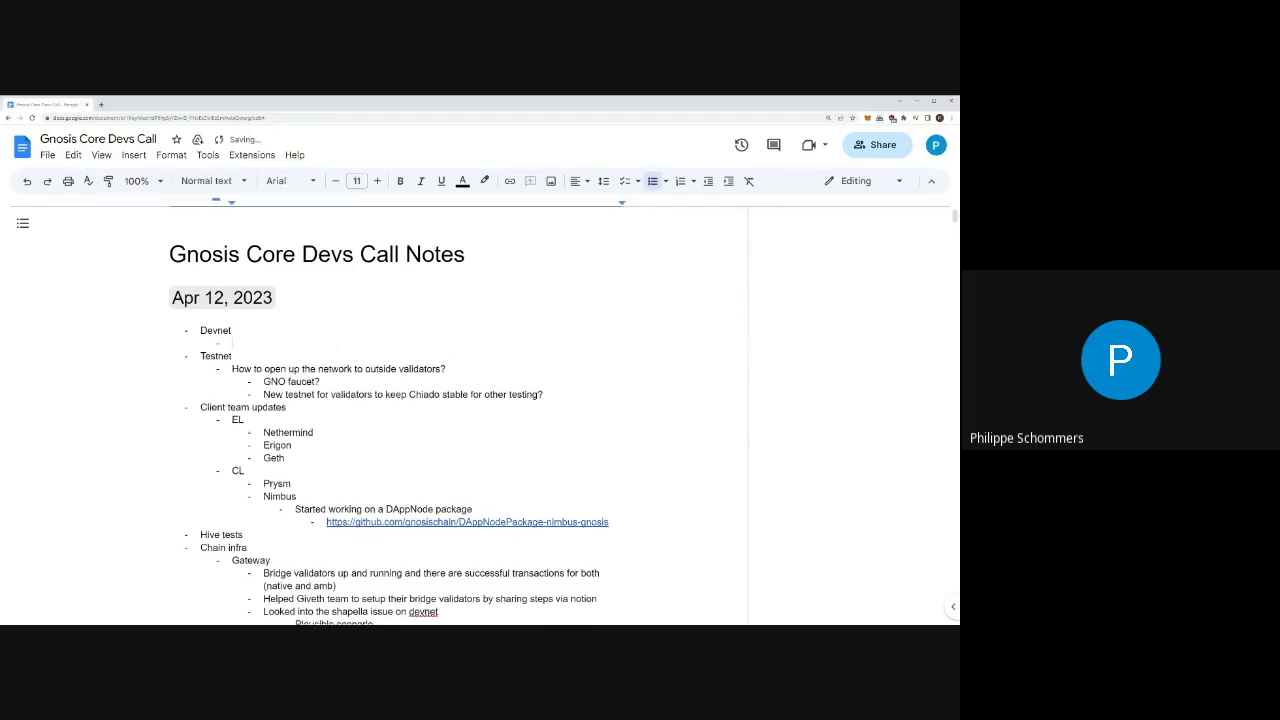
{"action": "scroll", "coordinate": [389, 422], "scroll_direction": "down", "scroll_amount": 1}
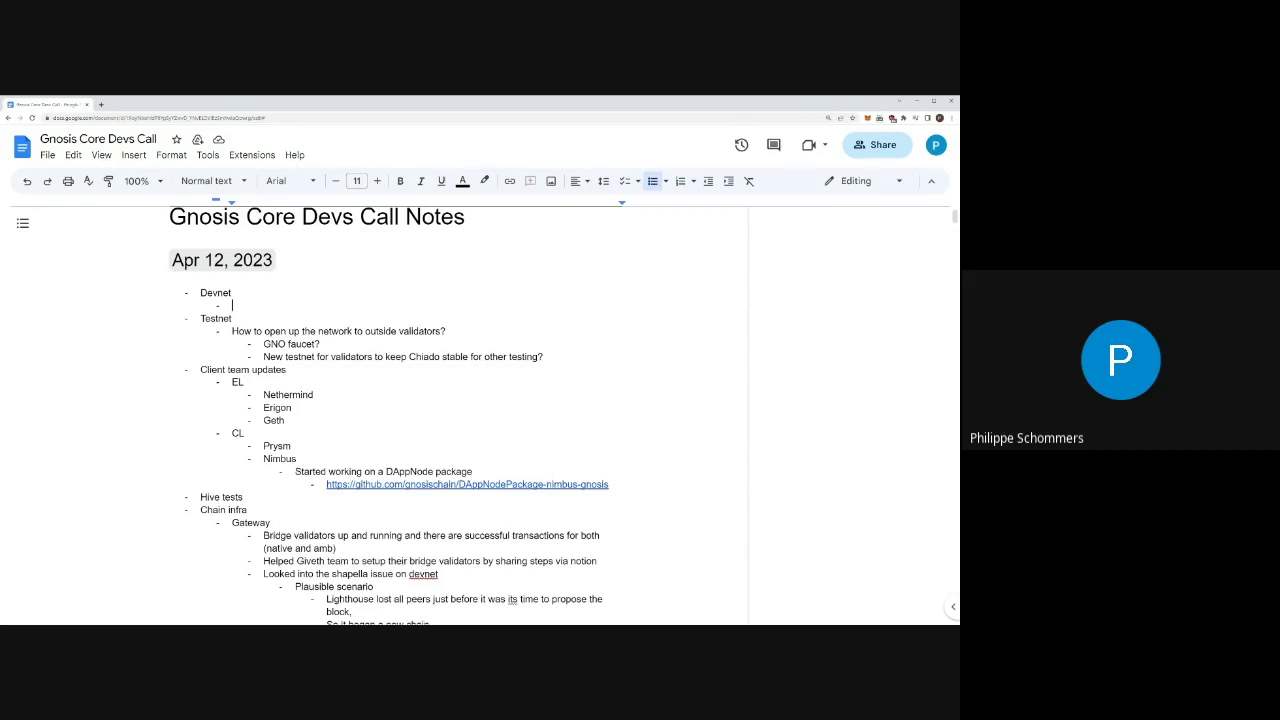
{"action": "scroll", "coordinate": [169, 549], "scroll_direction": "down", "scroll_amount": 4}
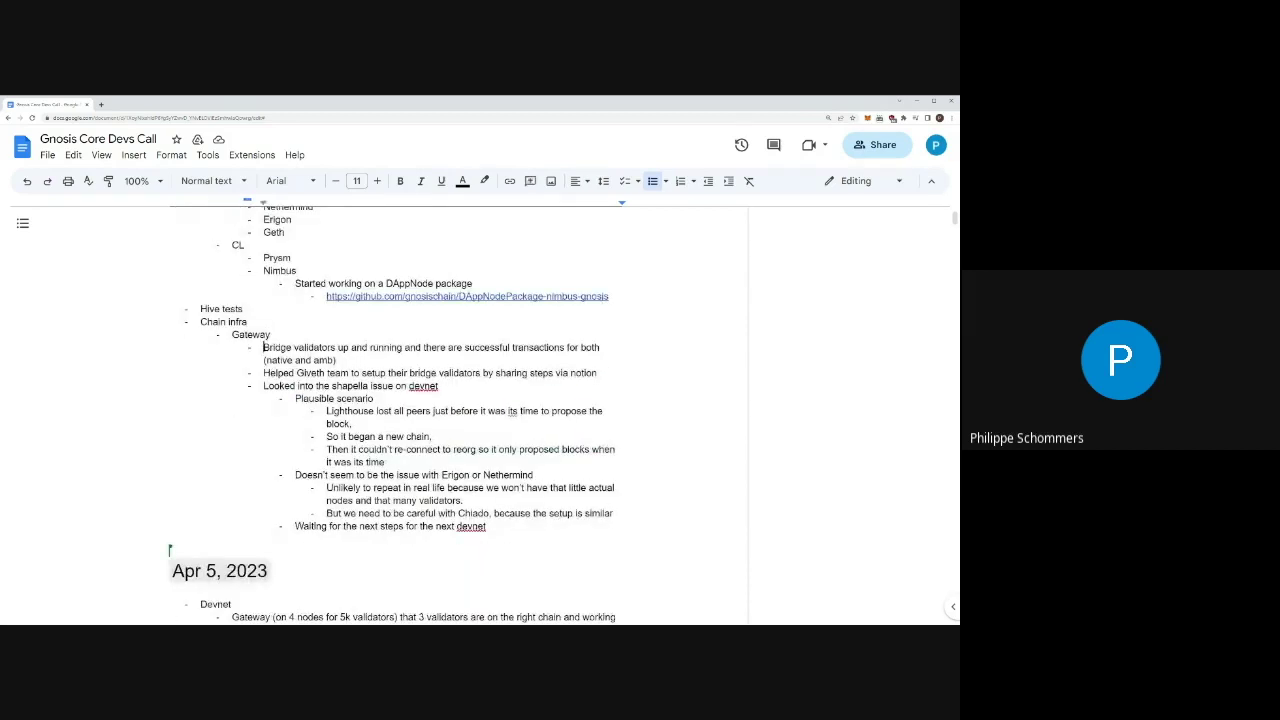
{"action": "left_click", "coordinate": [484, 526]}
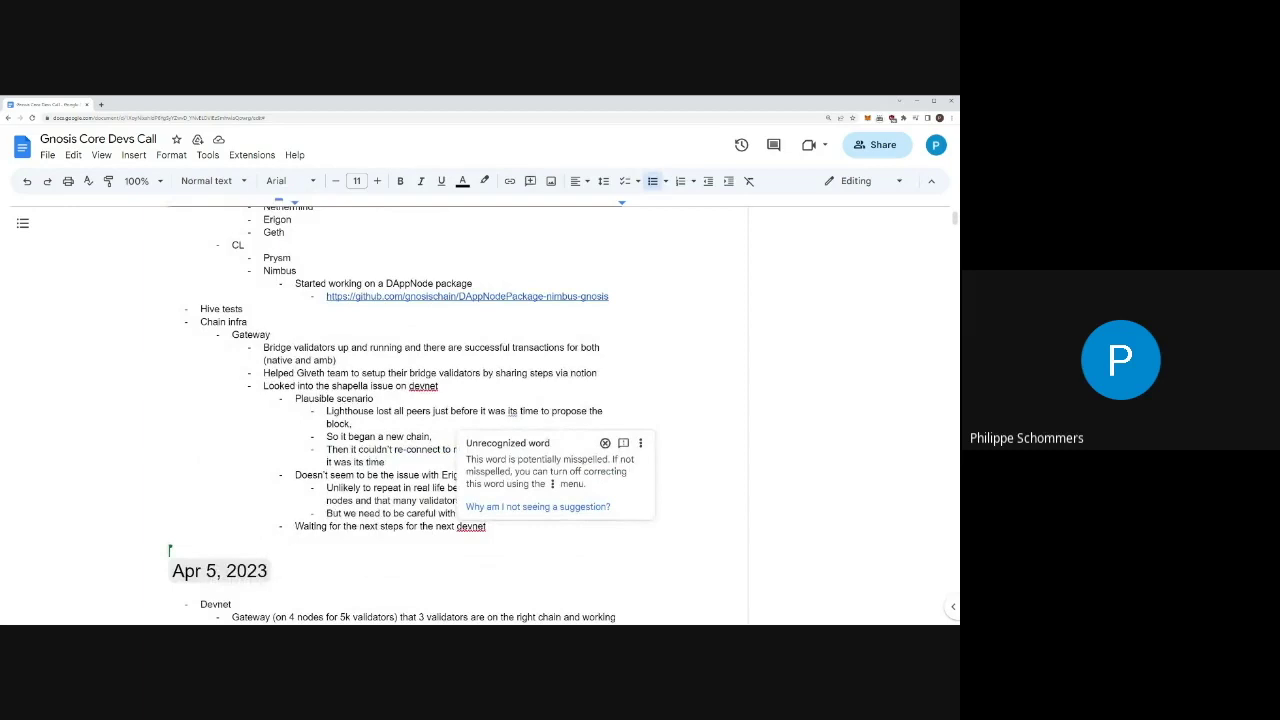
{"action": "left_click", "coordinate": [169, 549]}
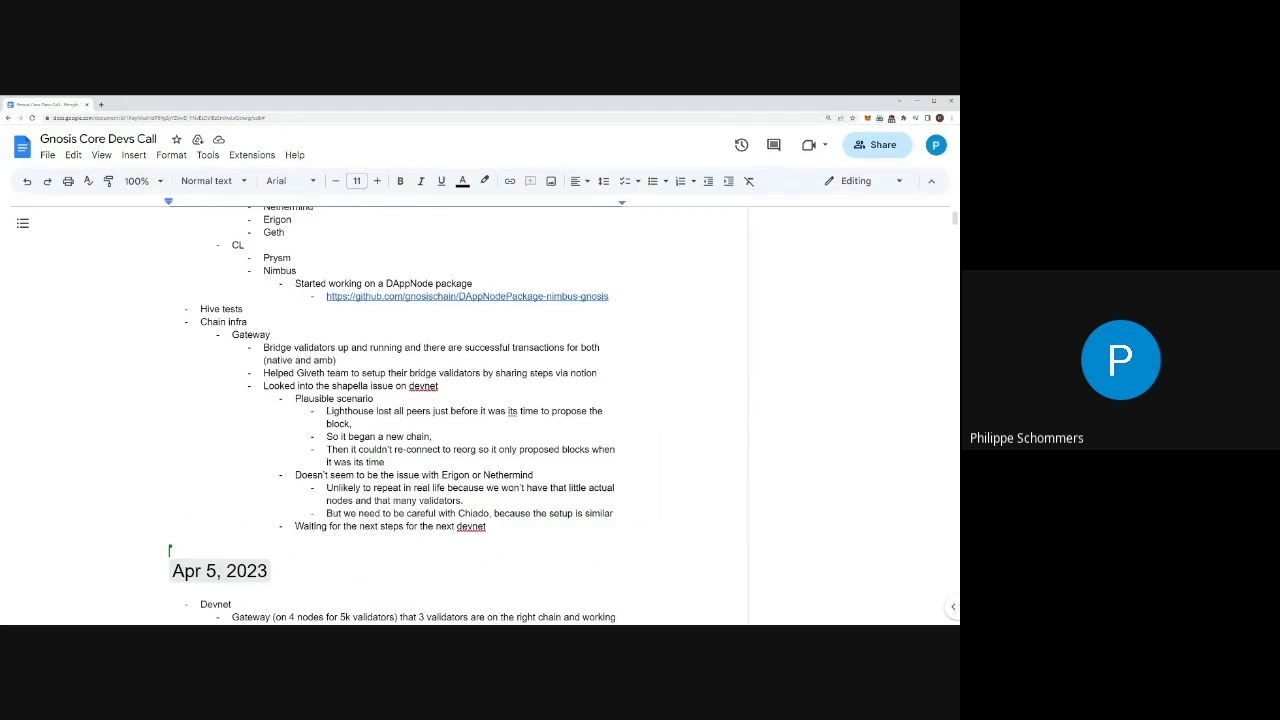
{"action": "scroll", "coordinate": [460, 415], "scroll_direction": "up", "scroll_amount": 4}
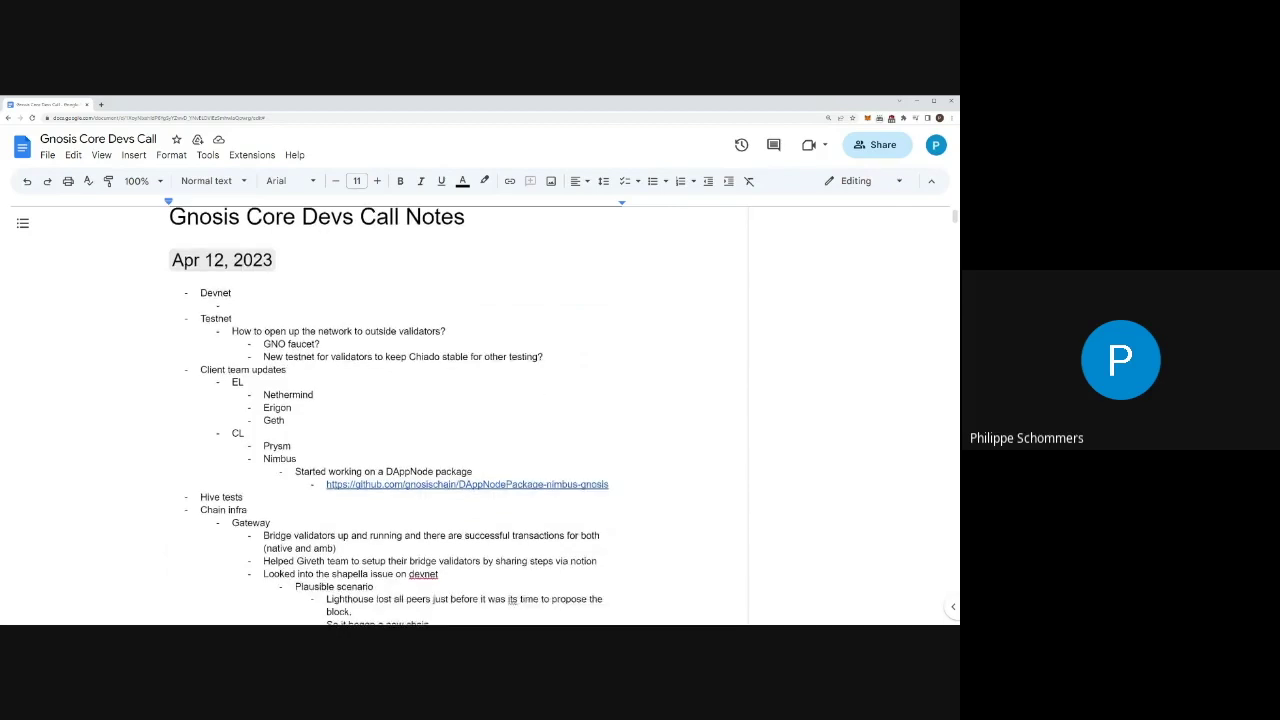
{"action": "scroll", "coordinate": [392, 417], "scroll_direction": "down", "scroll_amount": 2}
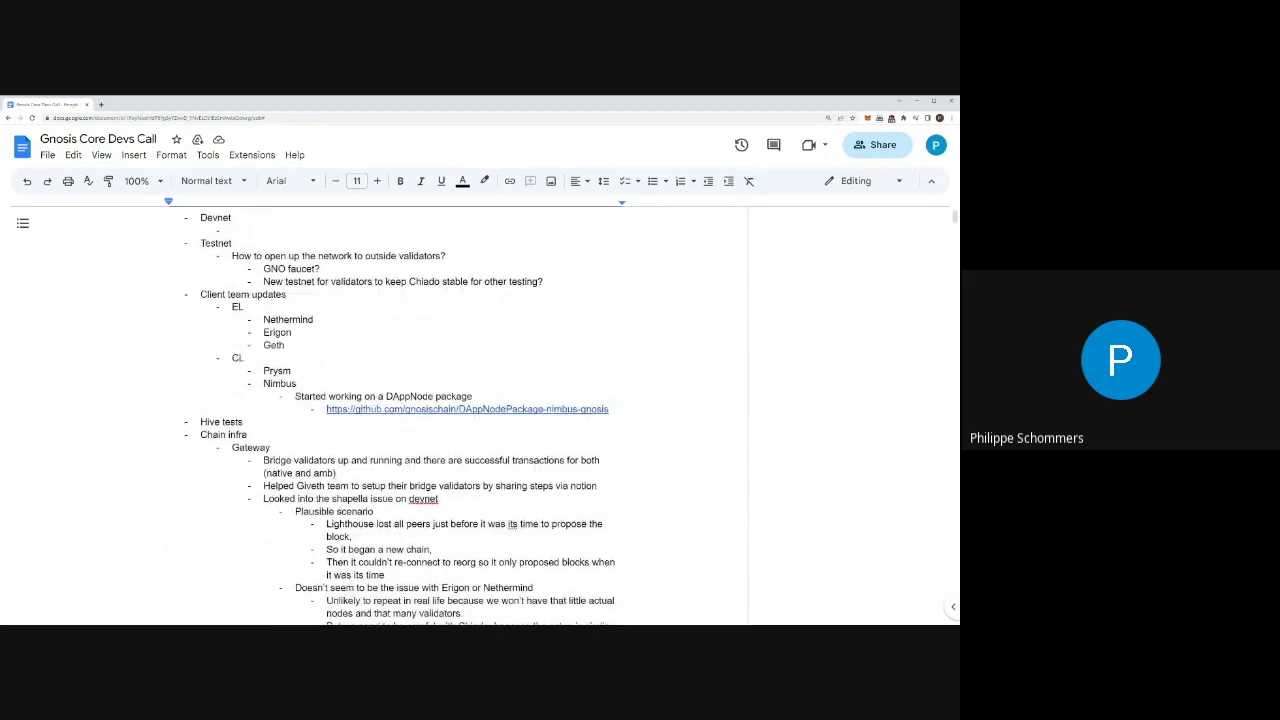
{"action": "left_click", "coordinate": [232, 230]}
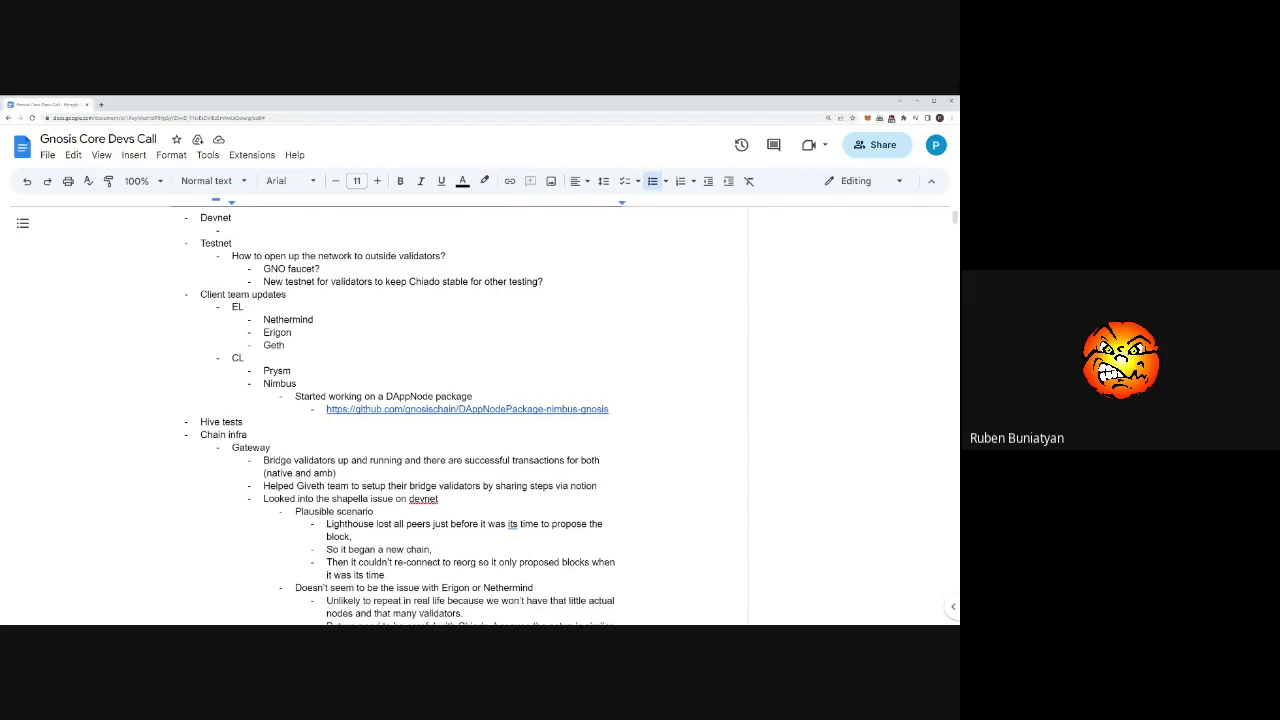
Step: Add Devnet notes 'We have consensus on the current broken devnet' and 'We're going to spin a new one up'
{"action": "type", "text": "We have consensus on"}
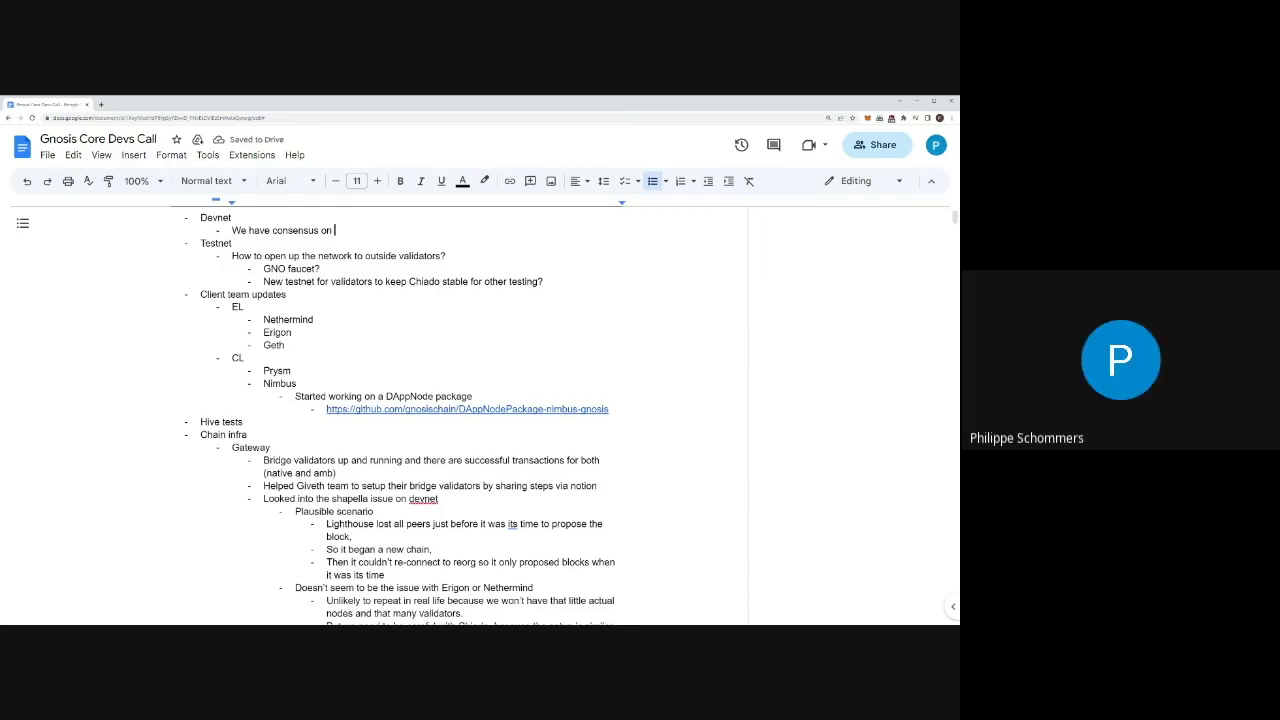
{"action": "scroll", "coordinate": [392, 418], "scroll_direction": "up", "scroll_amount": 1}
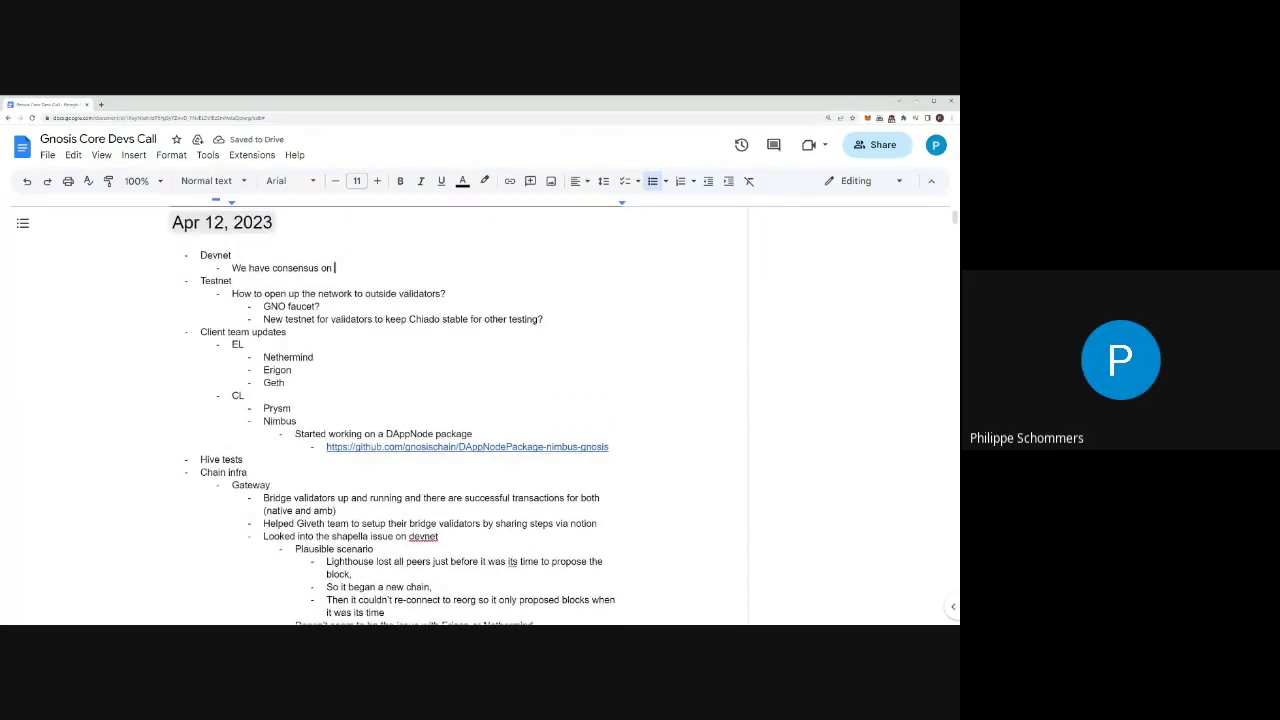
{"action": "type", "text": "the current broken devnet"}
{"action": "key", "text": "Return"}
{"action": "type", "text": "Are"}
{"action": "key", "text": "BackSpace"}
{"action": "key", "text": "BackSpace"}
{"action": "key", "text": "BackSpace"}
{"action": "type", "text": "We're "}
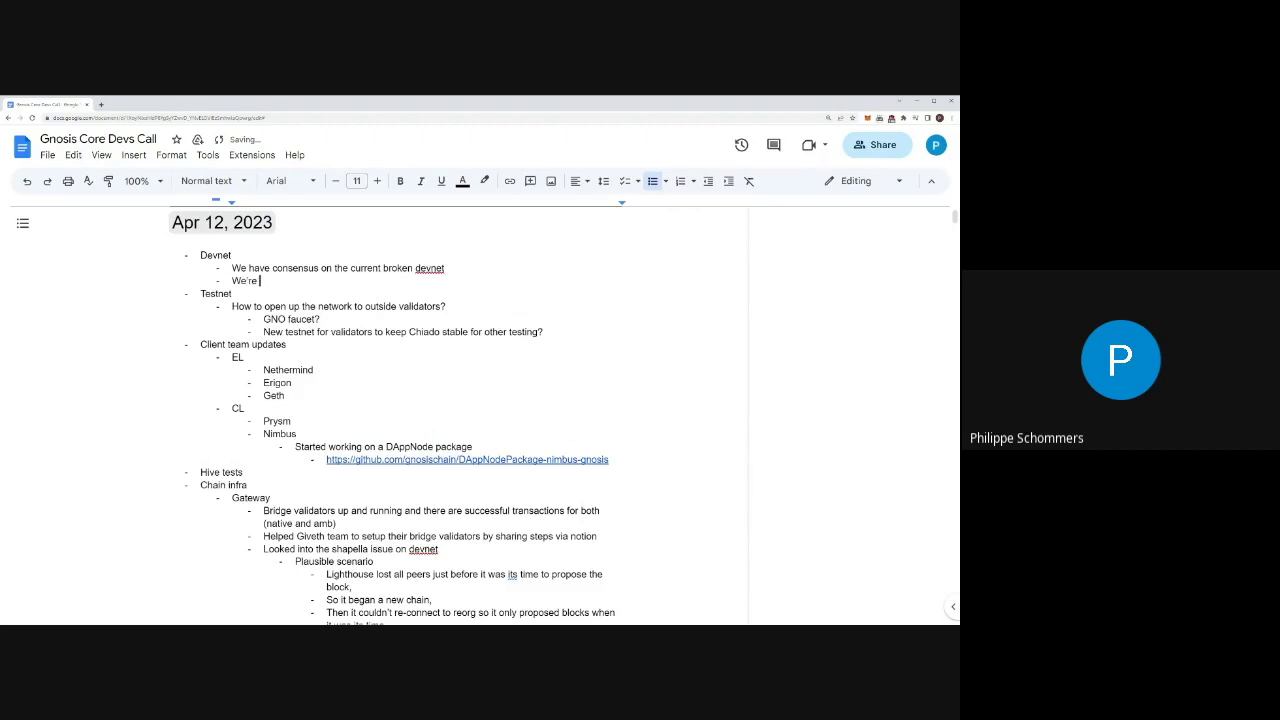
{"action": "type", "text": "going to spin a new one up"}
{"action": "key", "text": "Return"}
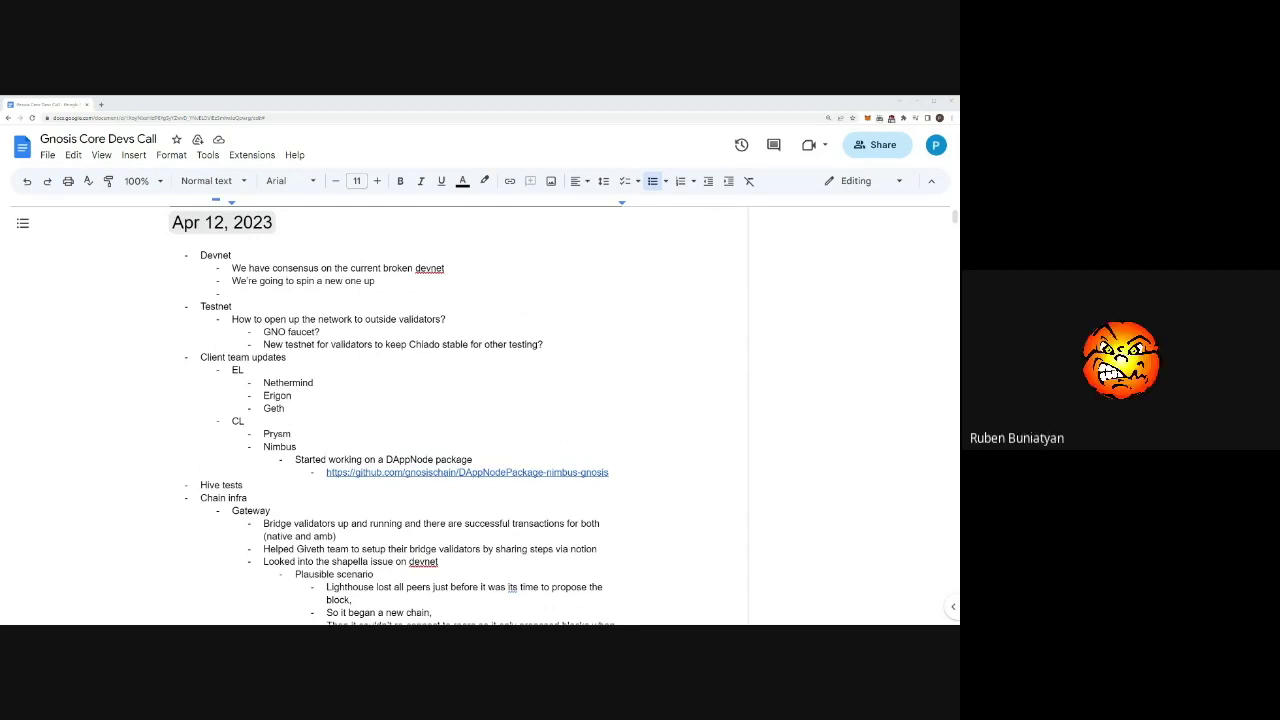
Step: Note that the Mainnet hardfork happening today might be a blocker, with a nested 'to be confirmed' sub-point naming a colleague
{"action": "left_click", "coordinate": [234, 293]}
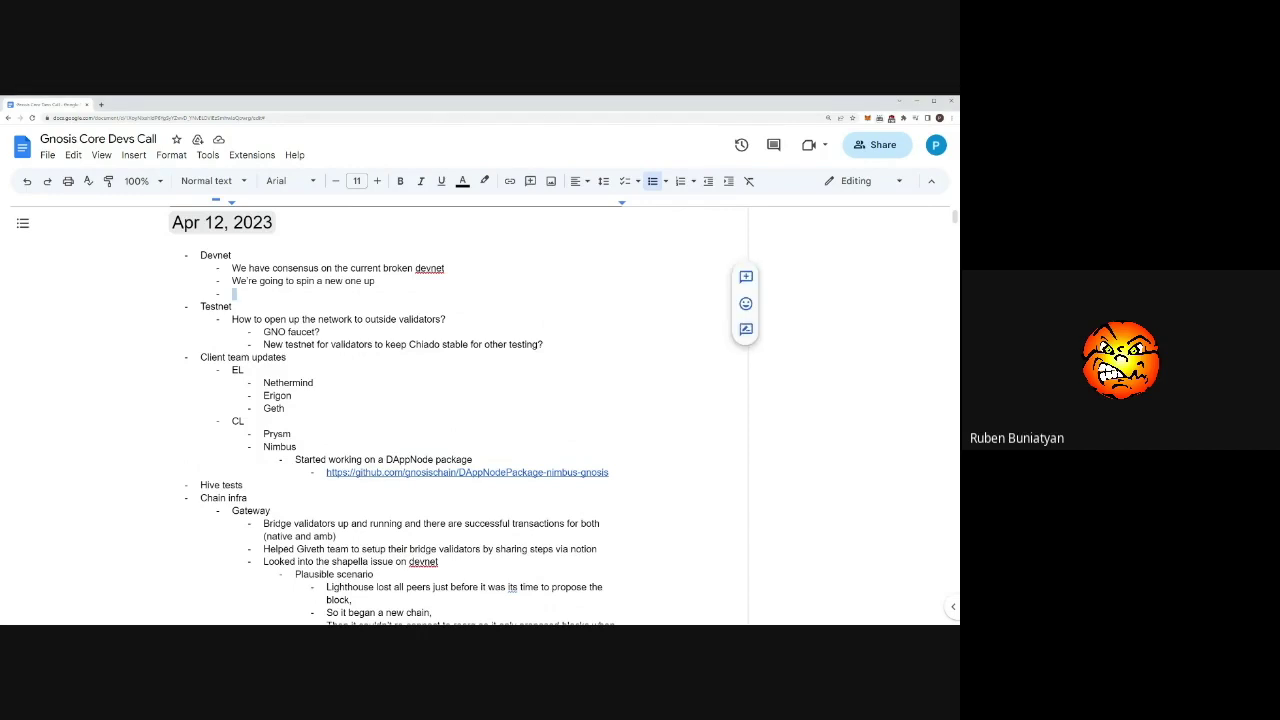
{"action": "type", "text": "Mainnet hardfork"}
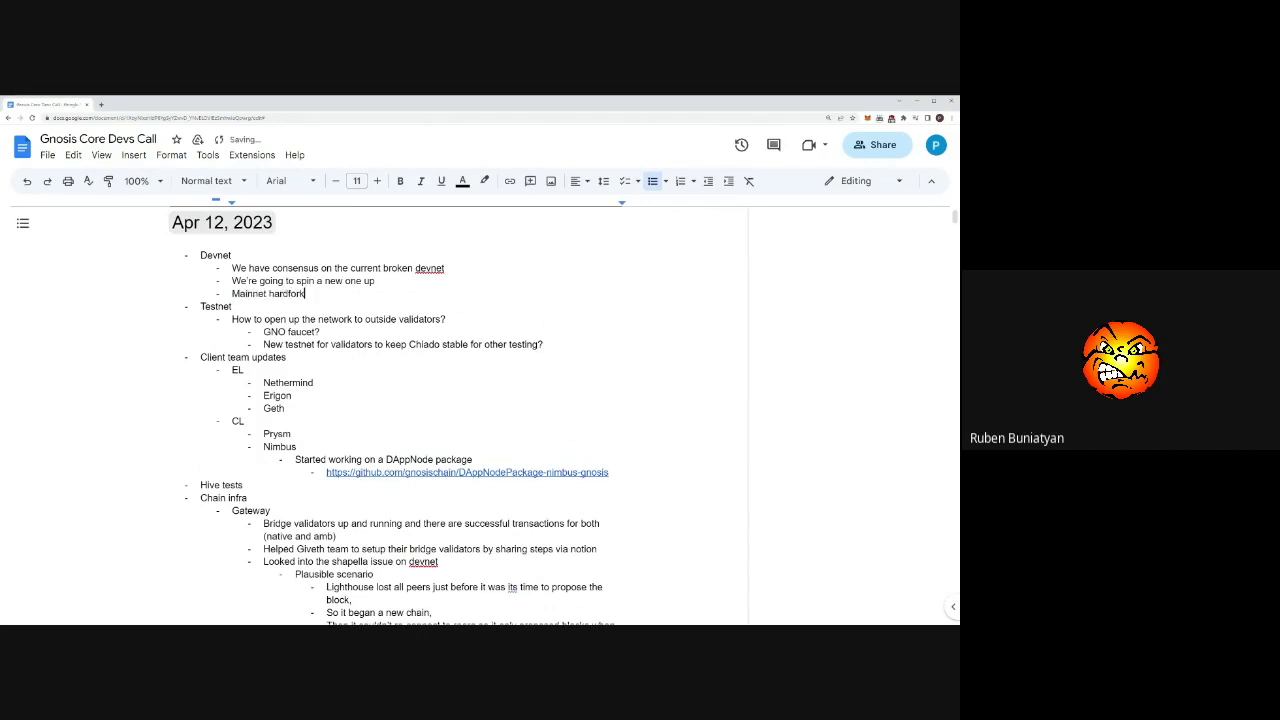
{"action": "type", "text": " is going"}
{"action": "key", "text": "BackSpace"}
{"action": "key", "text": "BackSpace"}
{"action": "key", "text": "BackSpace"}
{"action": "key", "text": "BackSpace"}
{"action": "key", "text": "BackSpace"}
{"action": "type", "text": "happening today, so it "}
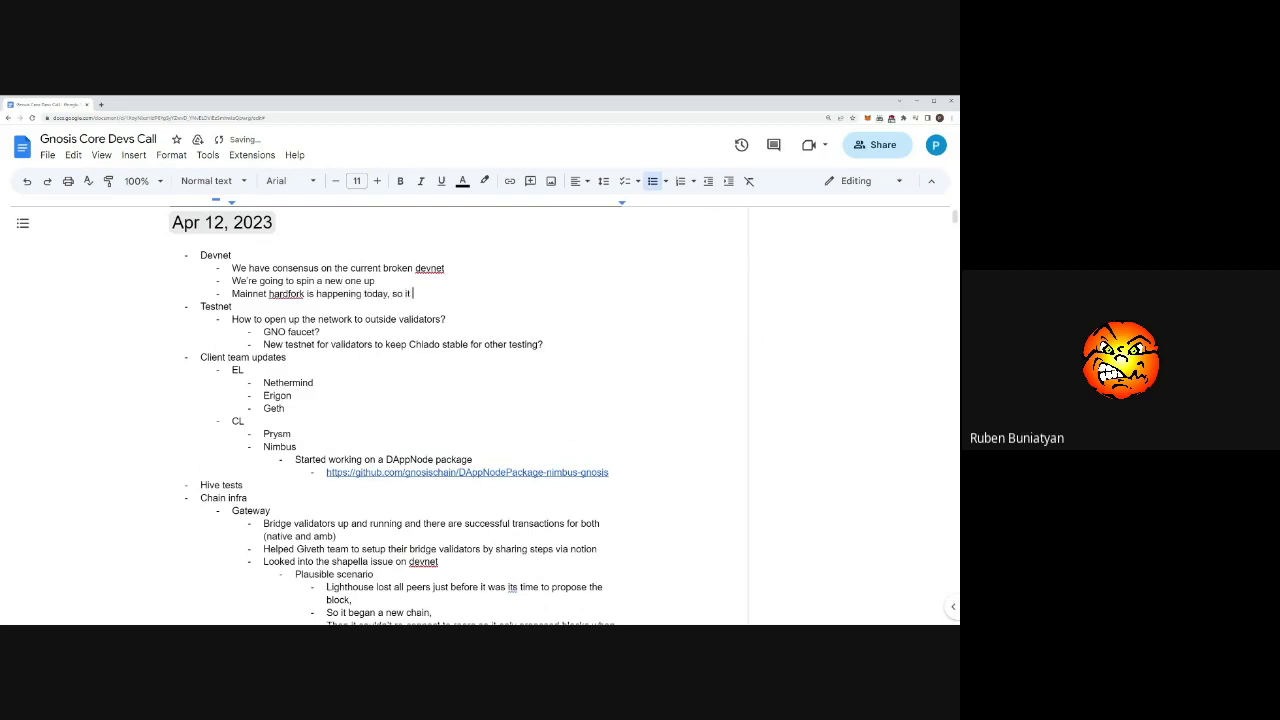
{"action": "type", "text": "might be a c"}
{"action": "type", "text": "locker"}
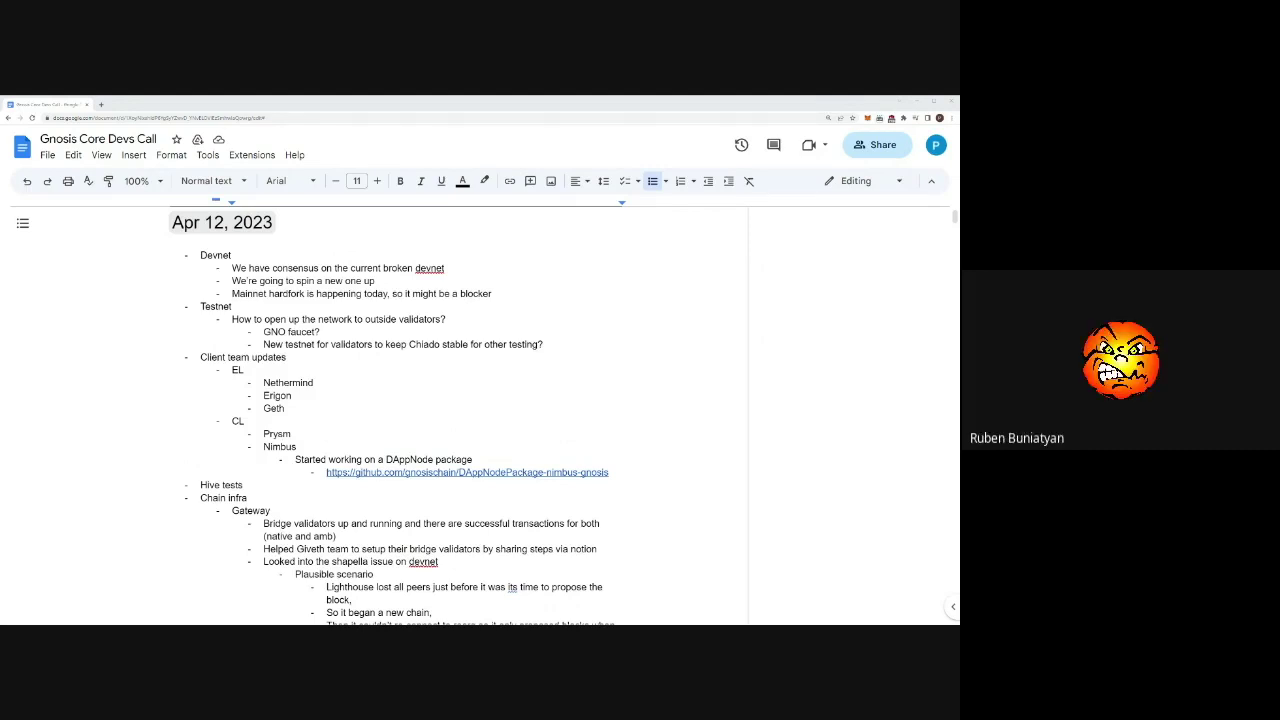
{"action": "key", "text": "Return"}
{"action": "key", "text": "Tab"}
{"action": "type", "text": "To be "}
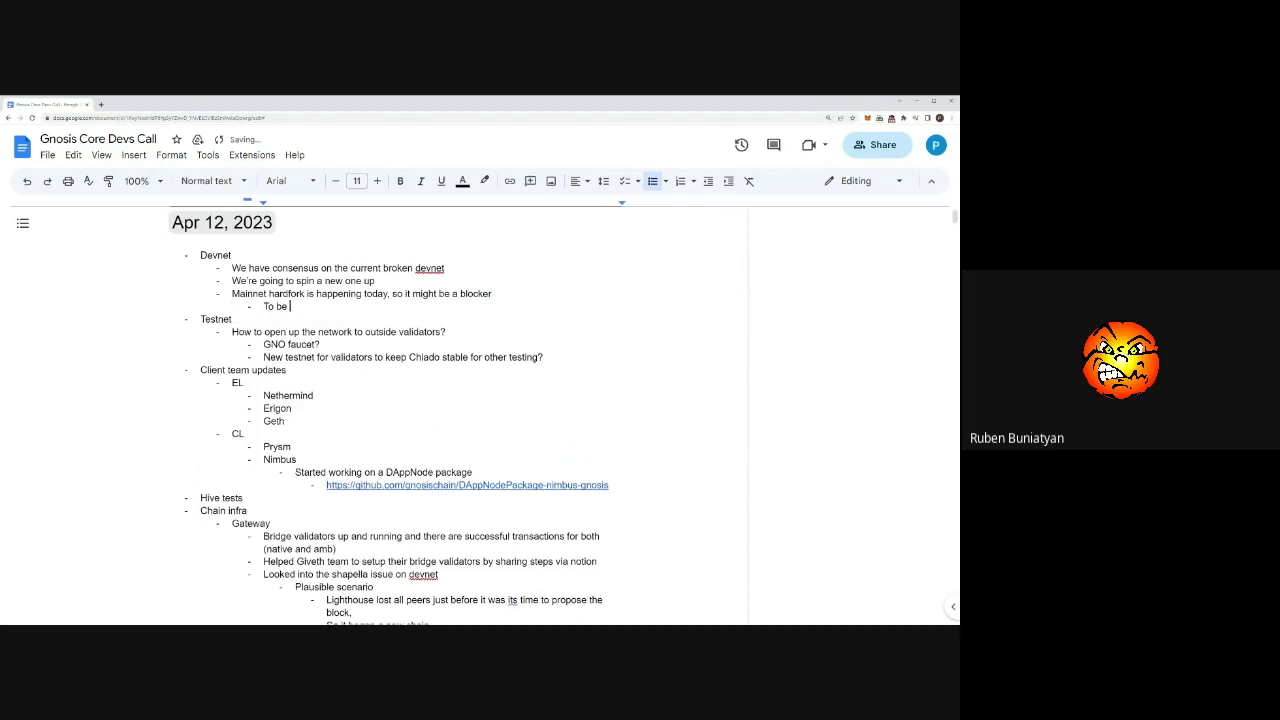
{"action": "type", "text": "confirmed by Carlos"}
Step: Remove the stray empty bullet and blank line so Testnet keeps its bullet
{"action": "key", "text": "Return"}
{"action": "key", "text": "shift+Tab"}
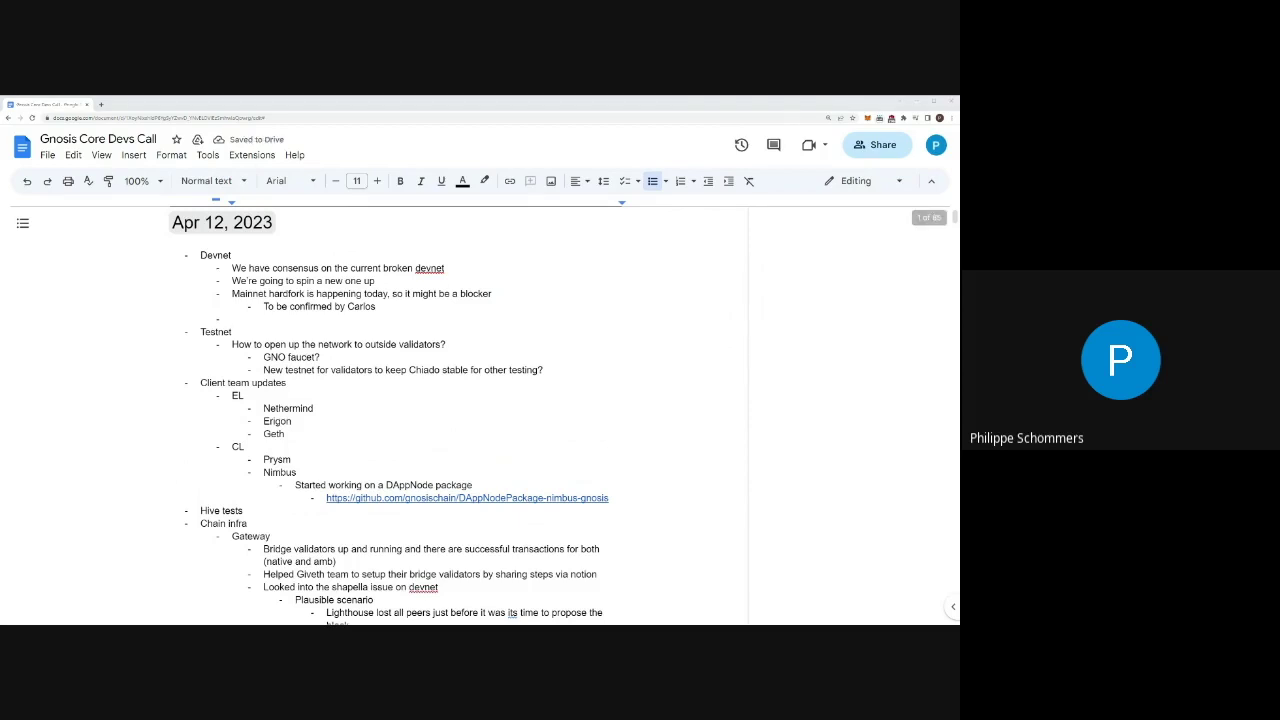
{"action": "key", "text": "Delete"}
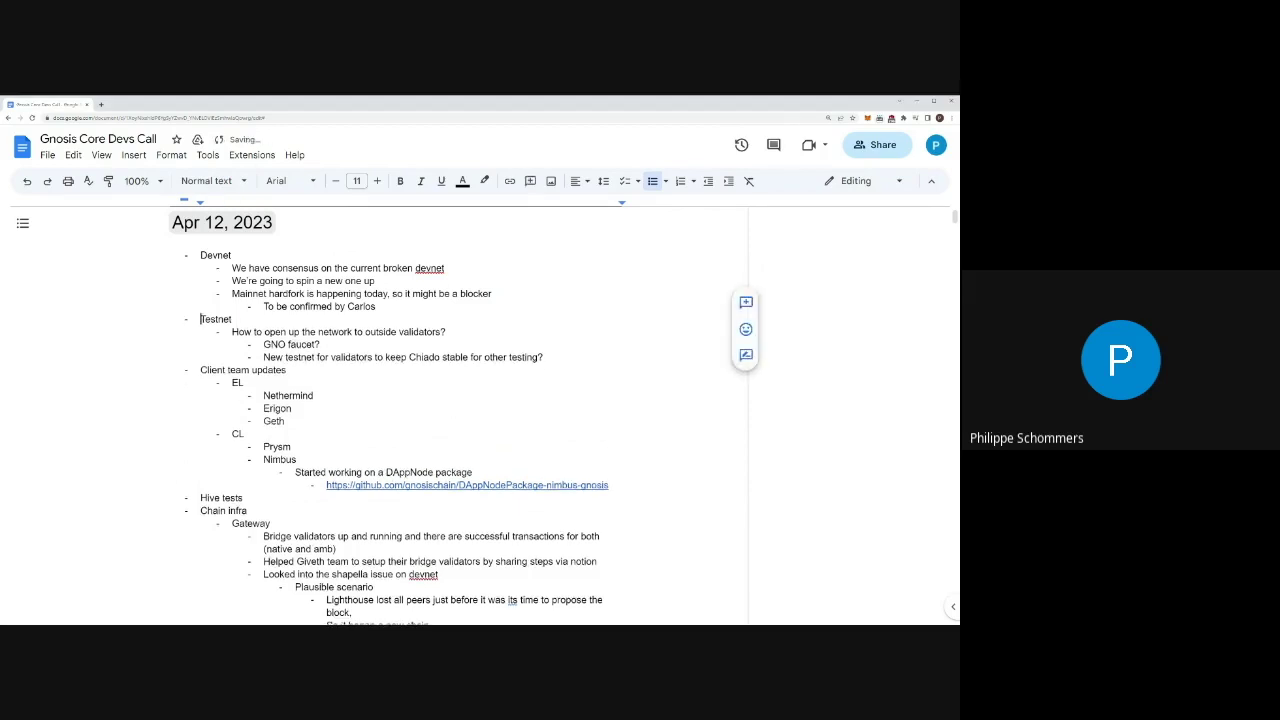
{"action": "key", "text": "Return"}
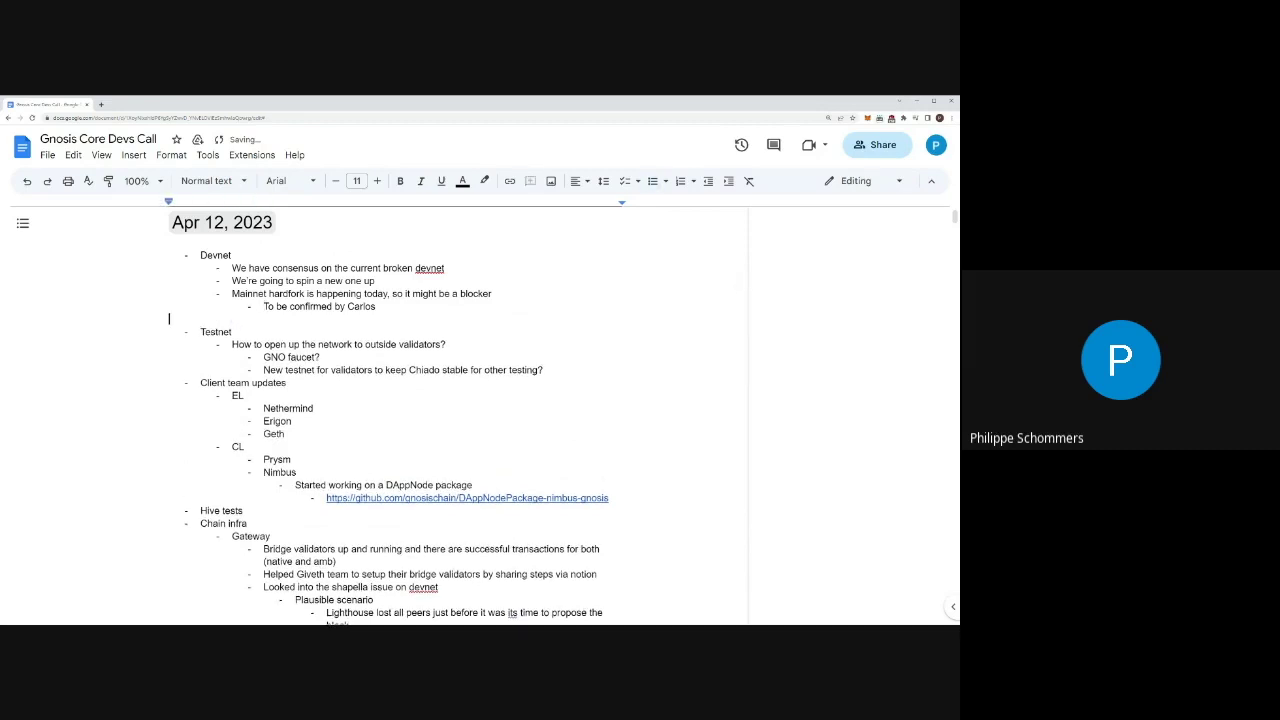
{"action": "key", "text": "BackSpace"}
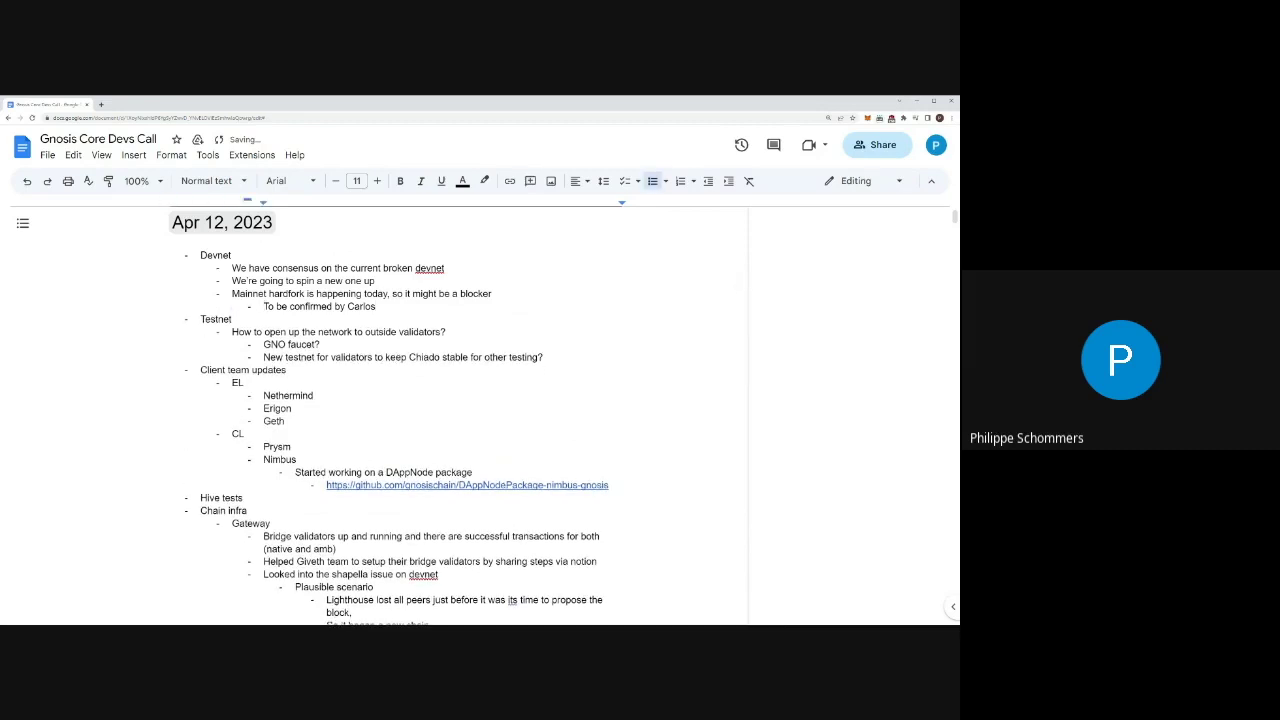
{"action": "scroll", "coordinate": [392, 416], "scroll_direction": "down", "scroll_amount": 2}
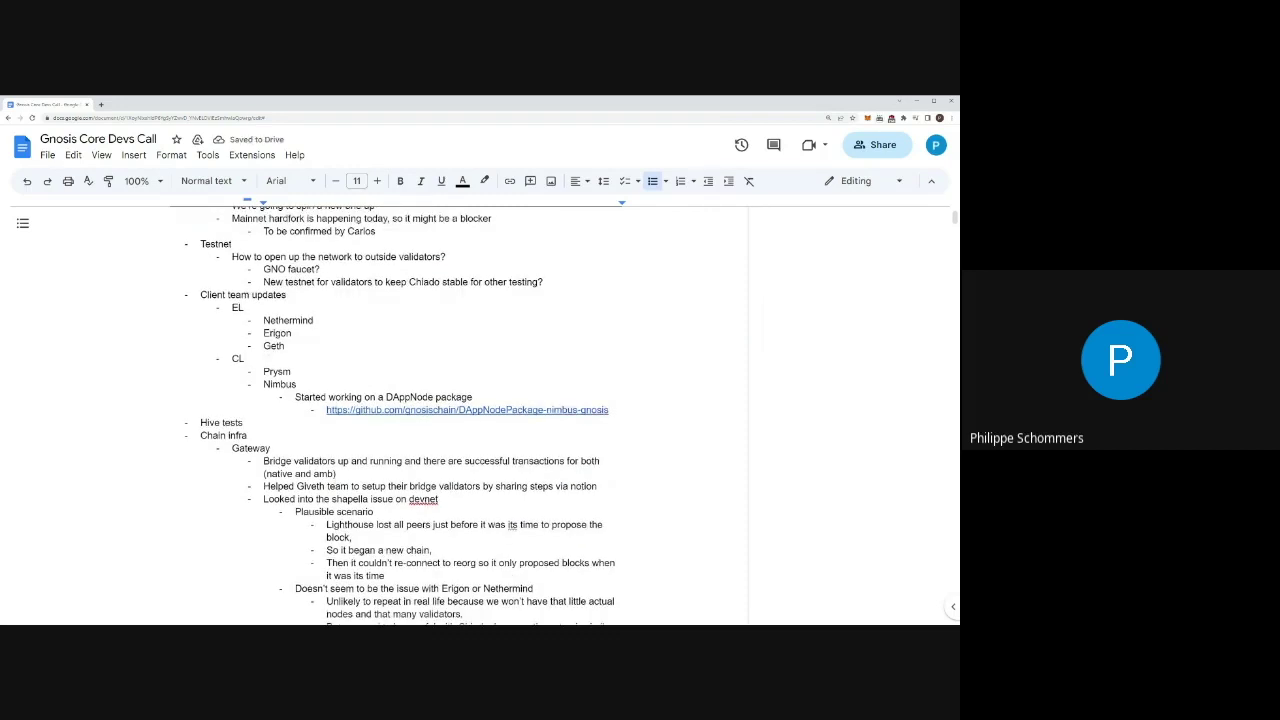
Step: Add Nethermind sub-bullets 'No updates' and 'Steadily progressing with Hive tests'
{"action": "left_click", "coordinate": [314, 320]}
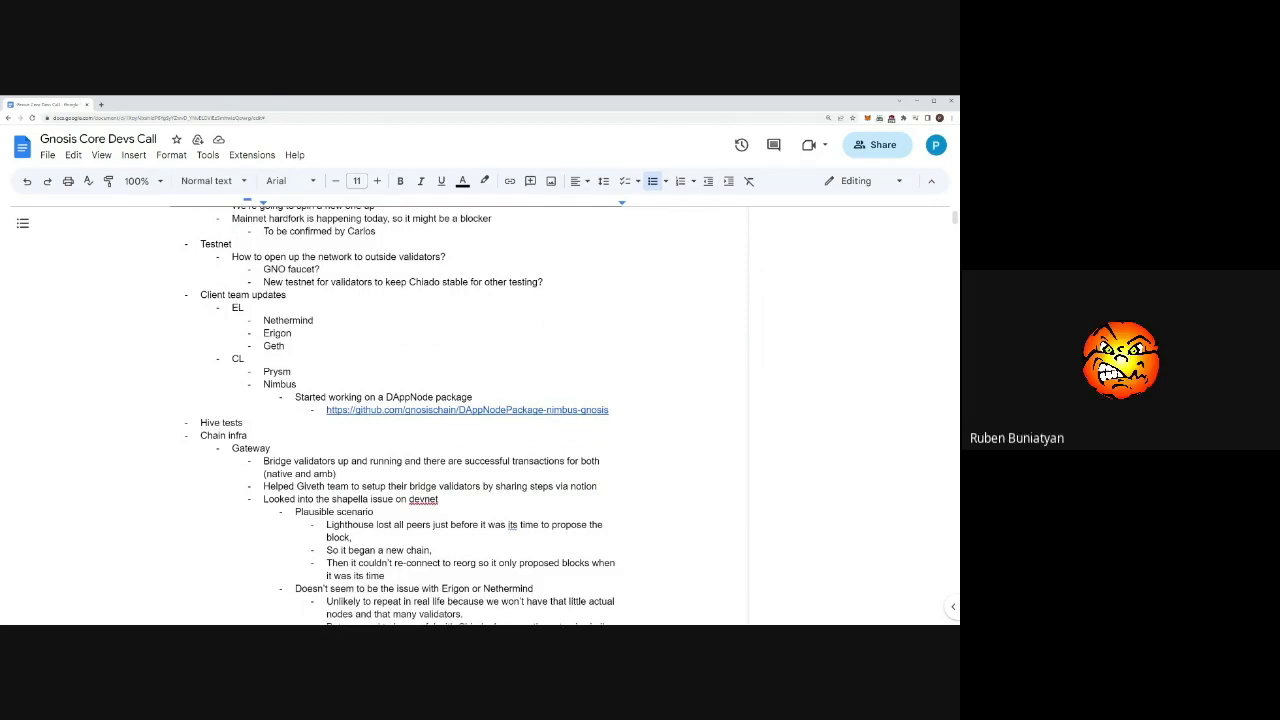
{"action": "key", "text": "Return"}
{"action": "key", "text": "Tab"}
{"action": "type", "text": "No updates"}
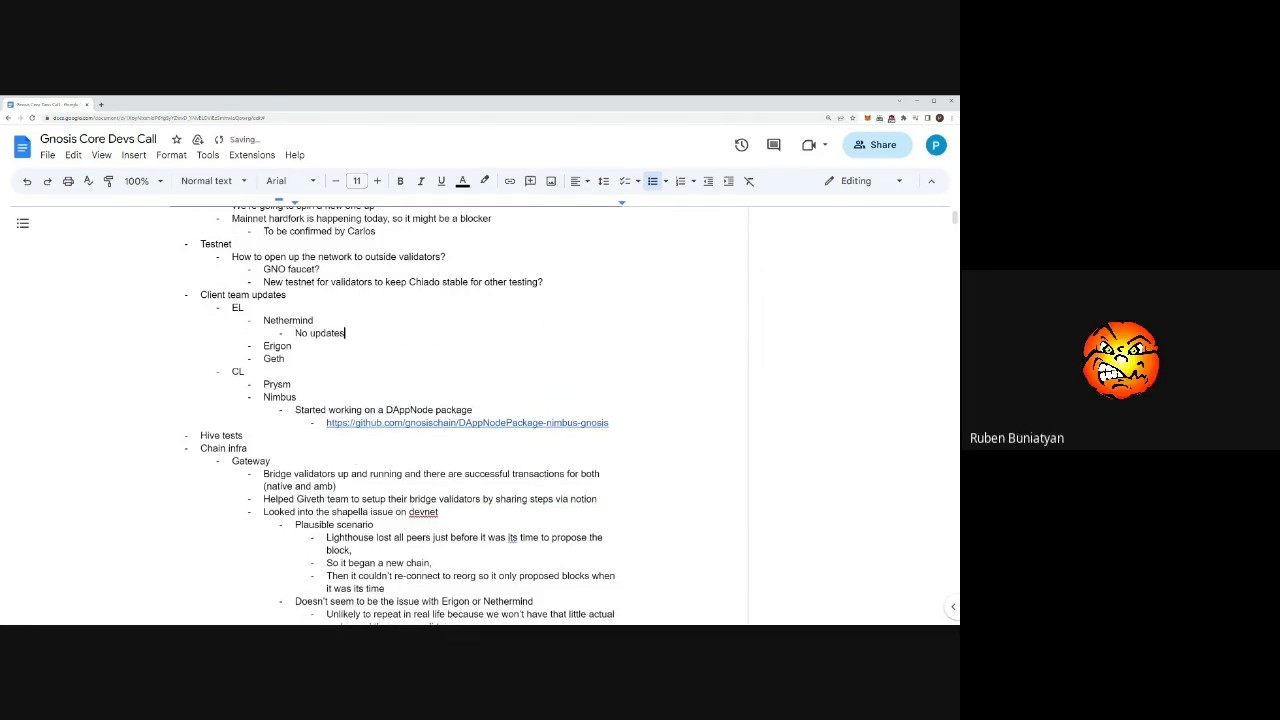
{"action": "key", "text": "Return"}
{"action": "type", "text": "Steadily pr"}
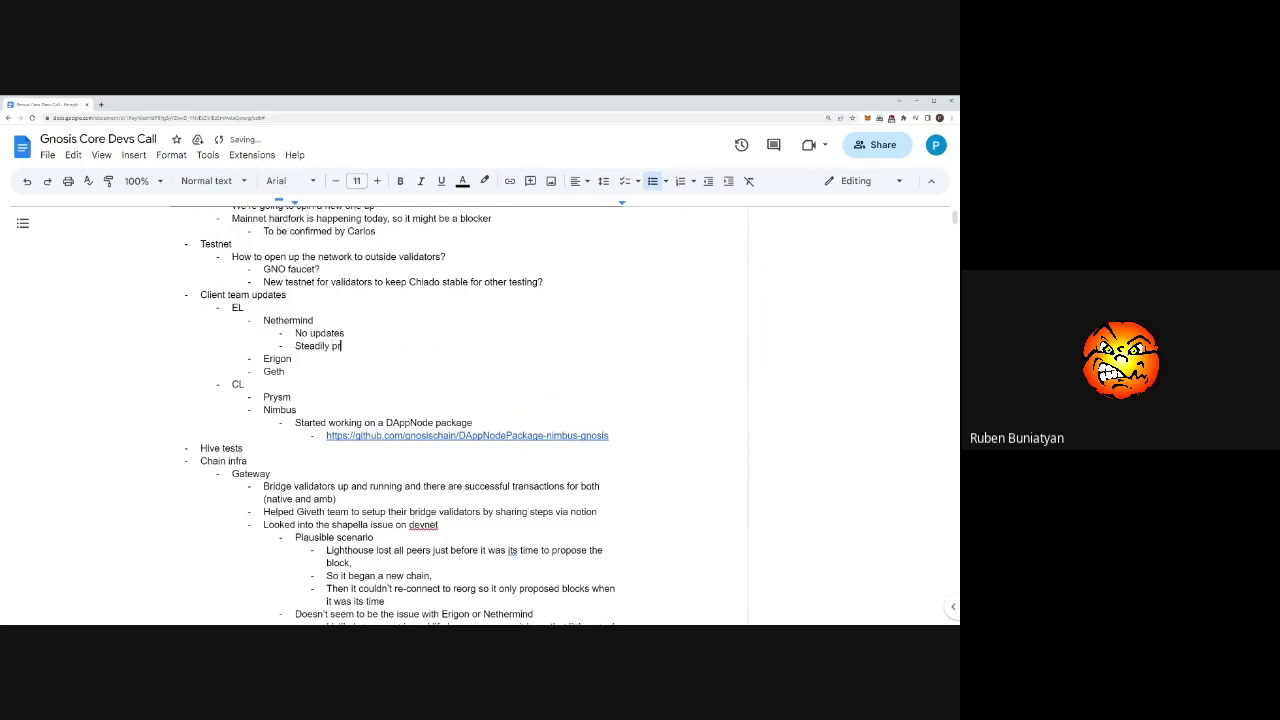
{"action": "type", "text": "ogressing with Hive tests"}
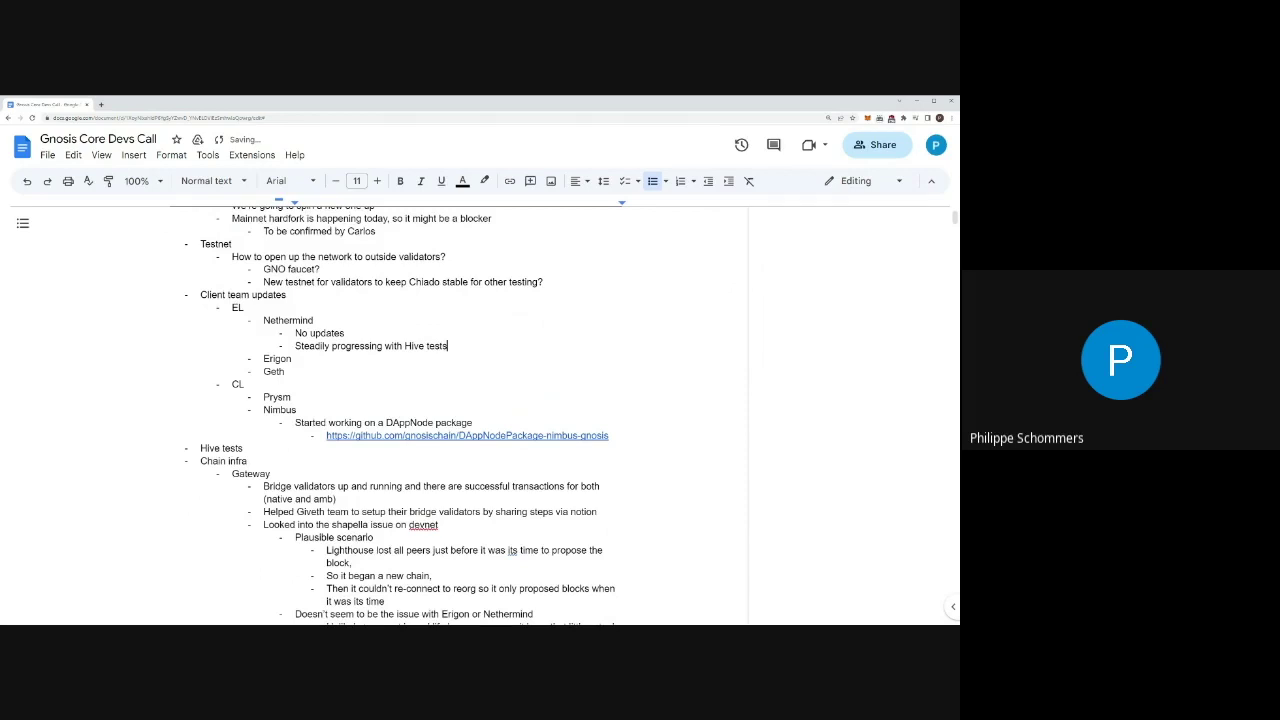
Step: Create an empty indented sub-bullet under Erigon
{"action": "left_click", "coordinate": [292, 358]}
{"action": "key", "text": "Return"}
{"action": "key", "text": "Tab"}
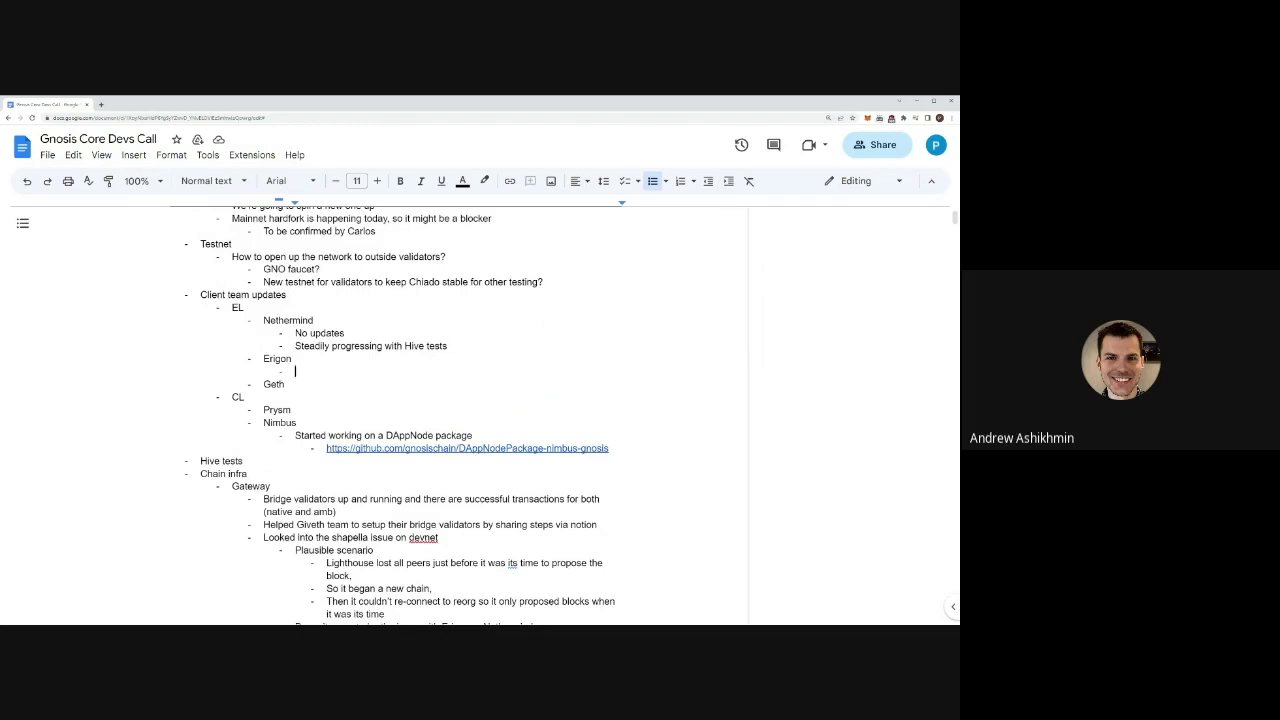
Step: Note 'No specific updates, waiting for Shanghai to happen', then a Question with a nested Gnosis Erigon config request
{"action": "type", "text": "No"}
{"action": "key", "text": "BackSpace"}
{"action": "key", "text": "BackSpace"}
{"action": "key", "text": "BackSpace"}
{"action": "key", "text": "BackSpace"}
{"action": "key", "text": "BackSpace"}
{"action": "key", "text": "BackSpace"}
{"action": "type", "text": "ecific updates, waiting "}
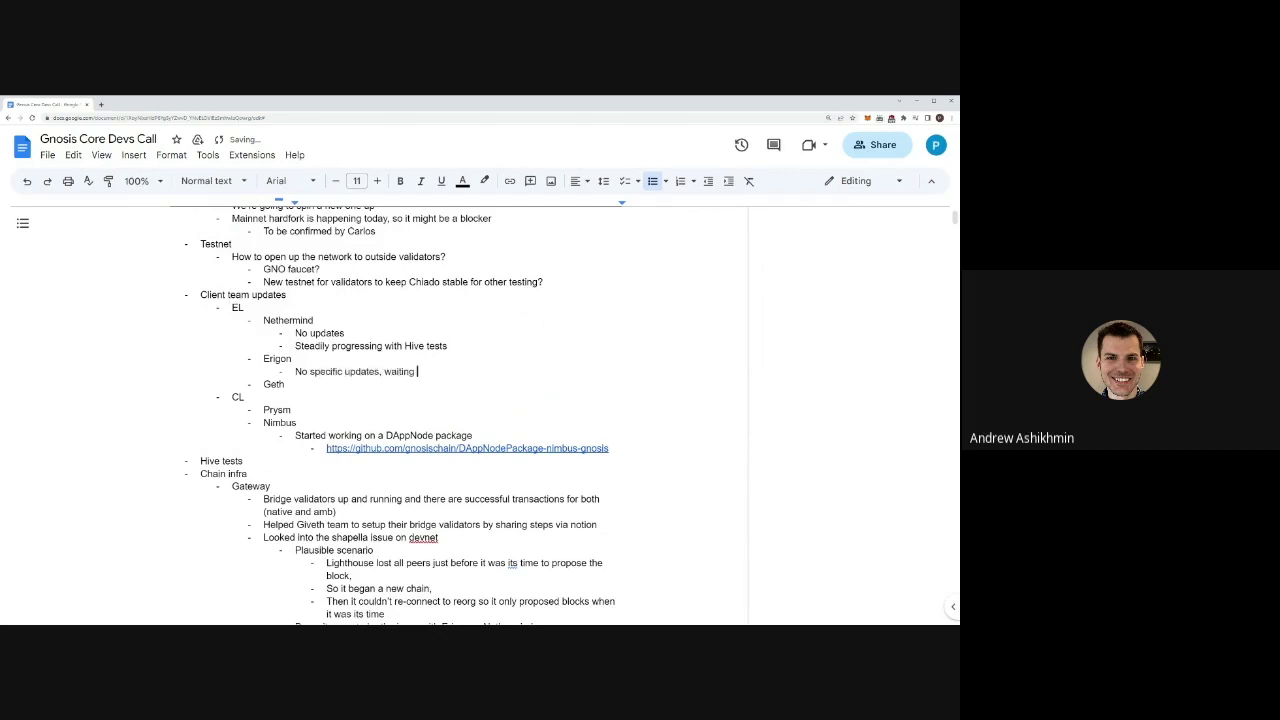
{"action": "type", "text": "for Shanghai to happen"}
{"action": "key", "text": "Return"}
{"action": "type", "text": "Question"}
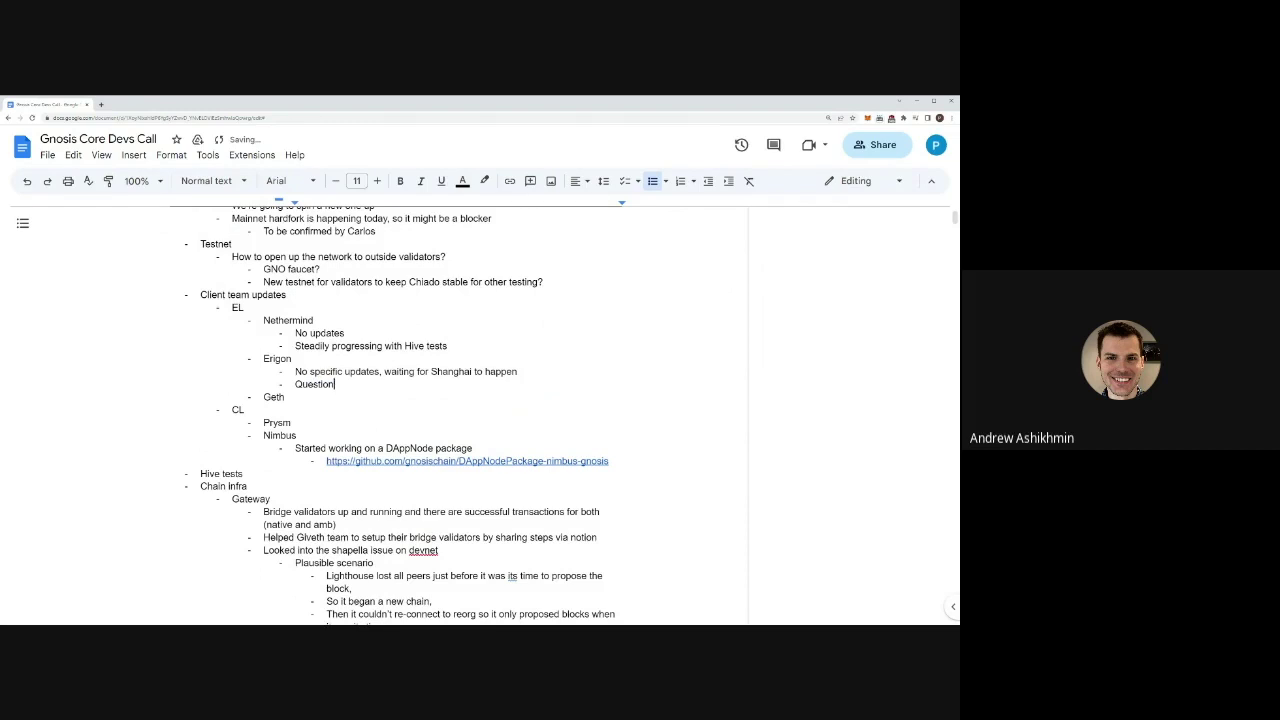
{"action": "key", "text": "Return"}
{"action": "key", "text": "Tab"}
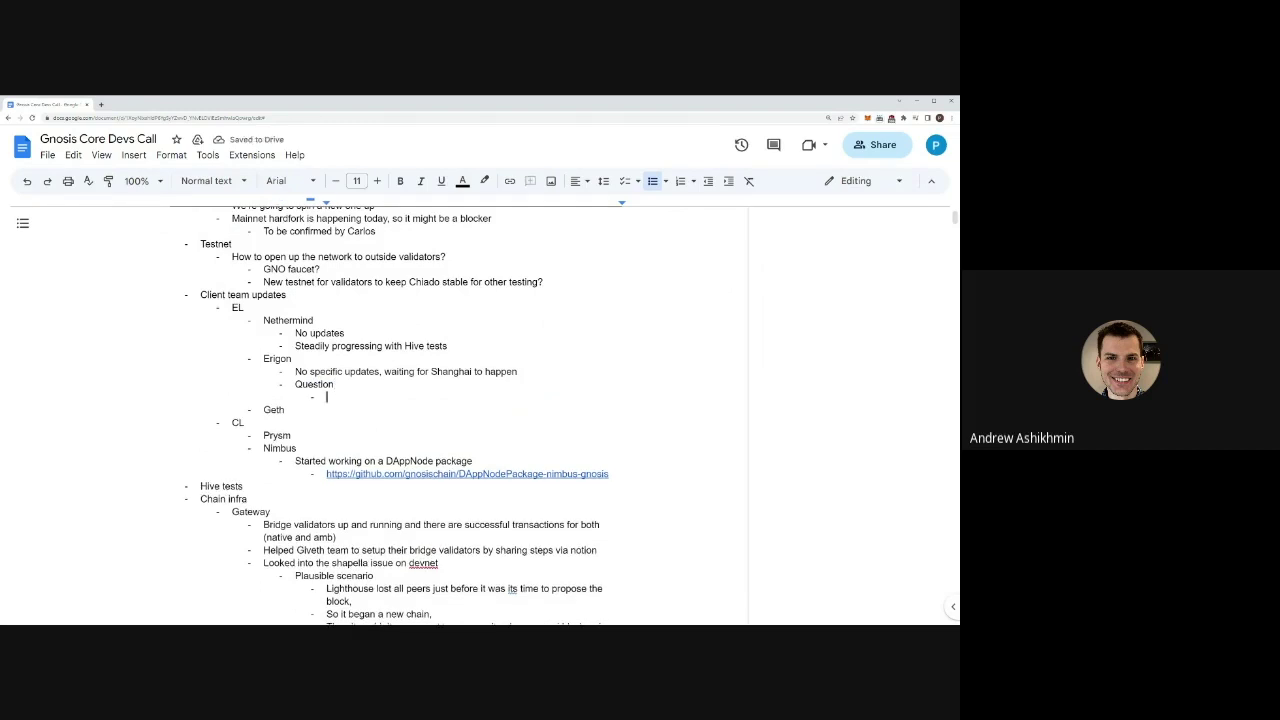
{"action": "type", "text": "Marcos was a"}
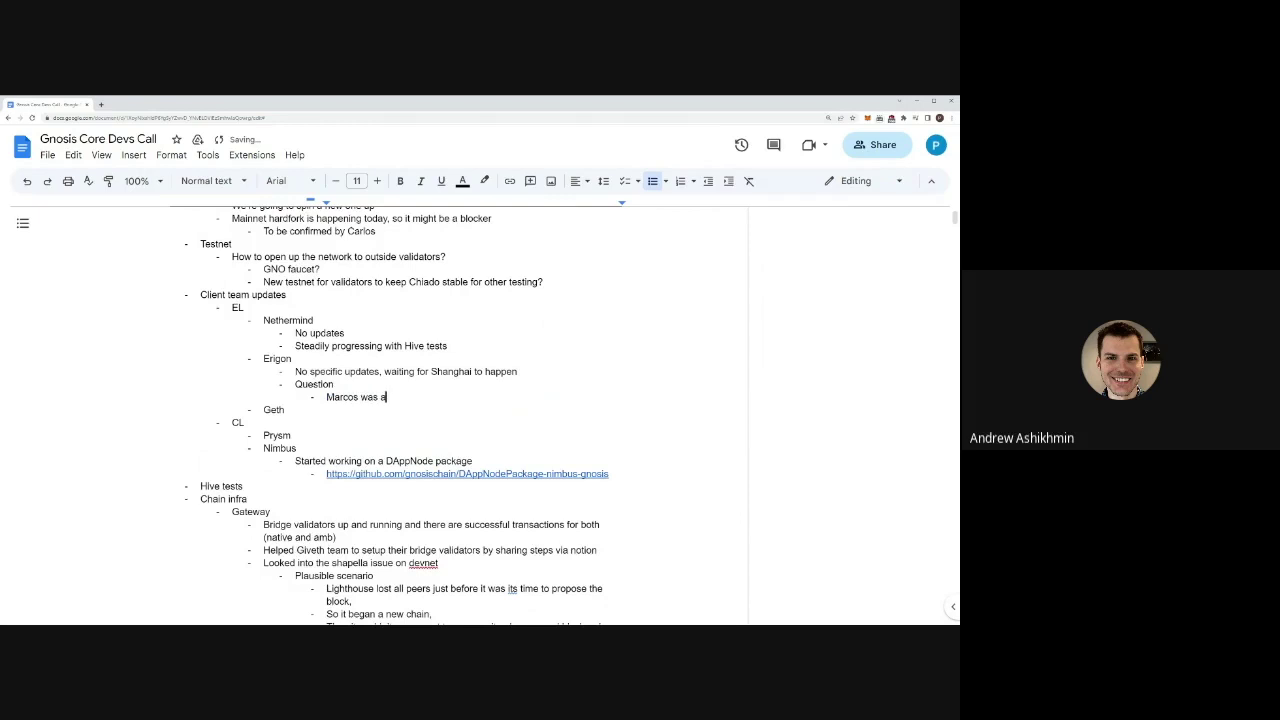
{"action": "type", "text": "sking for an Erigon config for Gnosis"}
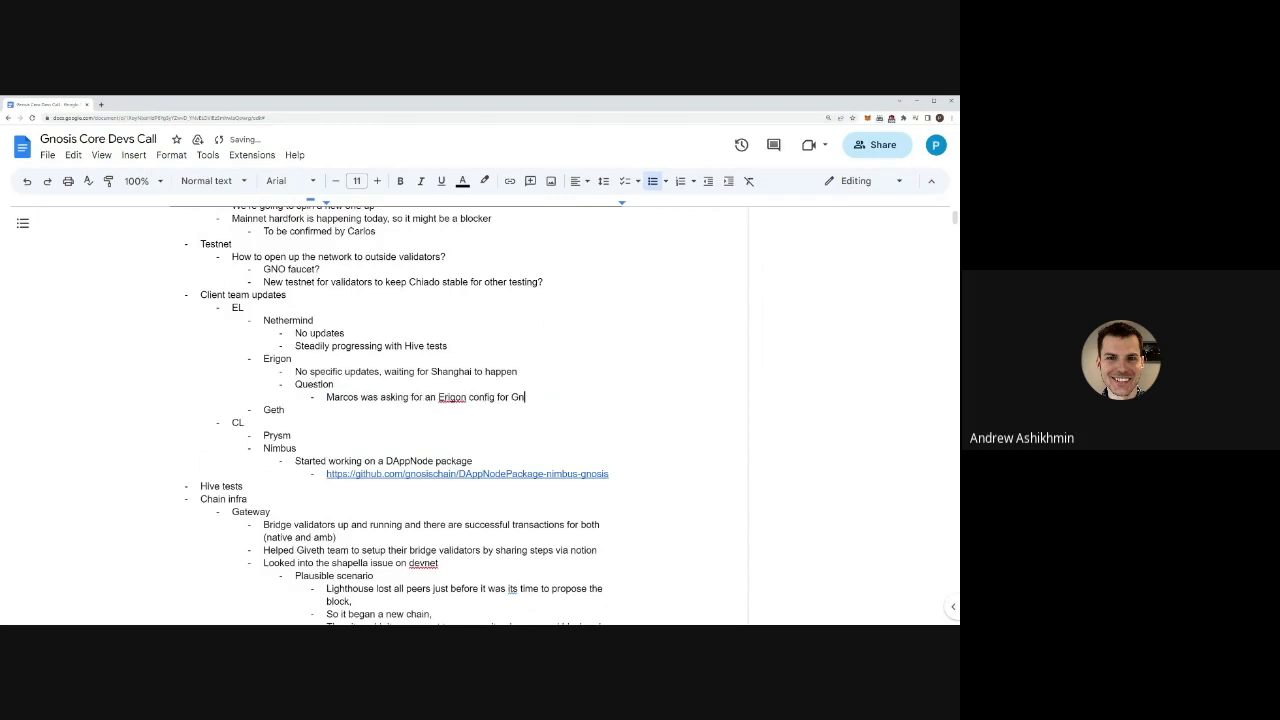
Step: Merge the config request into the Question line and add 'Erigon doesn't support single file configs for AuRa chains'
{"action": "key", "text": "Return"}
{"action": "left_click", "coordinate": [327, 397]}
{"action": "key", "text": "BackSpace"}
{"action": "key", "text": "BackSpace"}
{"action": "key", "text": "BackSpace"}
{"action": "key", "text": "BackSpace"}
{"action": "key", "text": "BackSpace"}
{"action": "key", "text": "BackSpace"}
{"action": "key", "text": "BackSpace"}
{"action": "key", "text": "BackSpace"}
{"action": "key", "text": "BackSpace"}
{"action": "key", "text": "Down"}
{"action": "type", "text": "D"}
{"action": "key", "text": "BackSpace"}
{"action": "type", "text": "Erigon doesn't w"}
{"action": "key", "text": "BackSpace"}
{"action": "type", "text": "support a si"}
{"action": "key", "text": "BackSpace"}
{"action": "key", "text": "BackSpace"}
{"action": "key", "text": "BackSpace"}
{"action": "key", "text": "BackSpace"}
{"action": "type", "text": "single file configs for AuRa chains"}
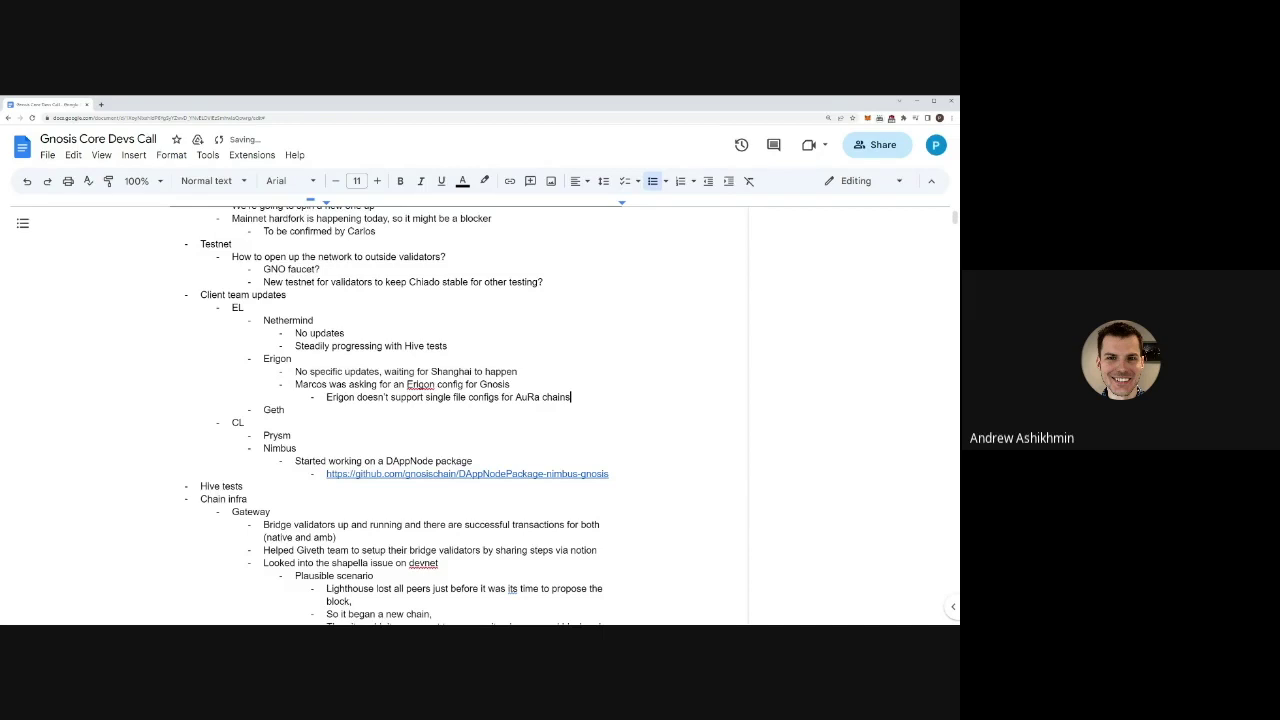
Step: Add bullets 'Will require some code change' and 'Is this required for Hive tests?'
{"action": "key", "text": "Return"}
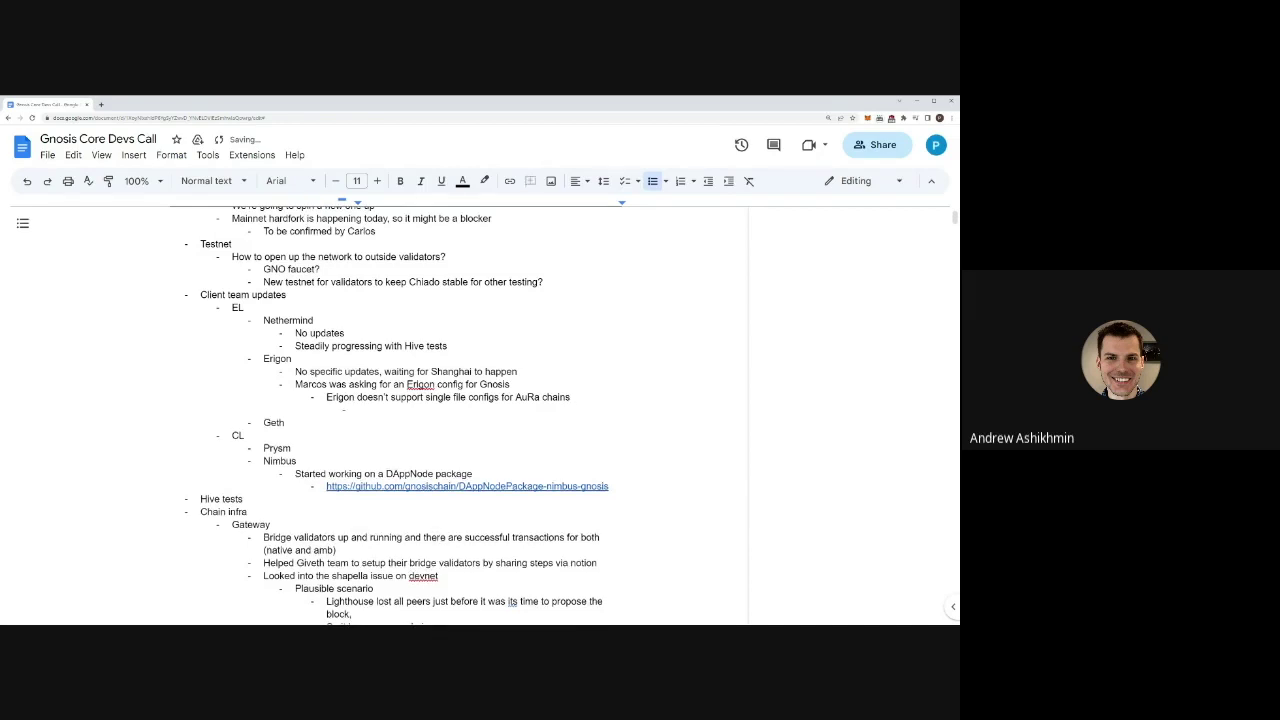
{"action": "type", "text": "Will require some code change"}
{"action": "key", "text": "Return"}
{"action": "type", "text": "Is this requr"}
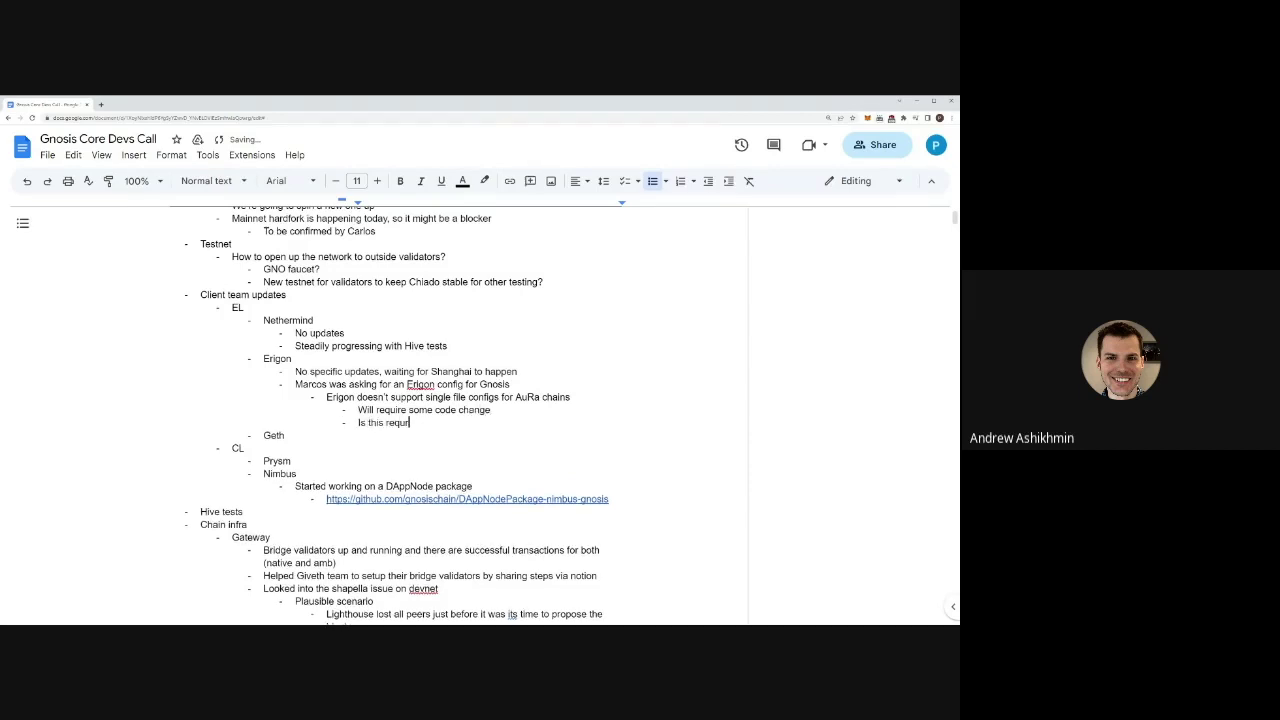
{"action": "type", "text": "i"}
{"action": "key", "text": "BackSpace"}
{"action": "key", "text": "BackSpace"}
{"action": "type", "text": "ired for Hive tests?"}
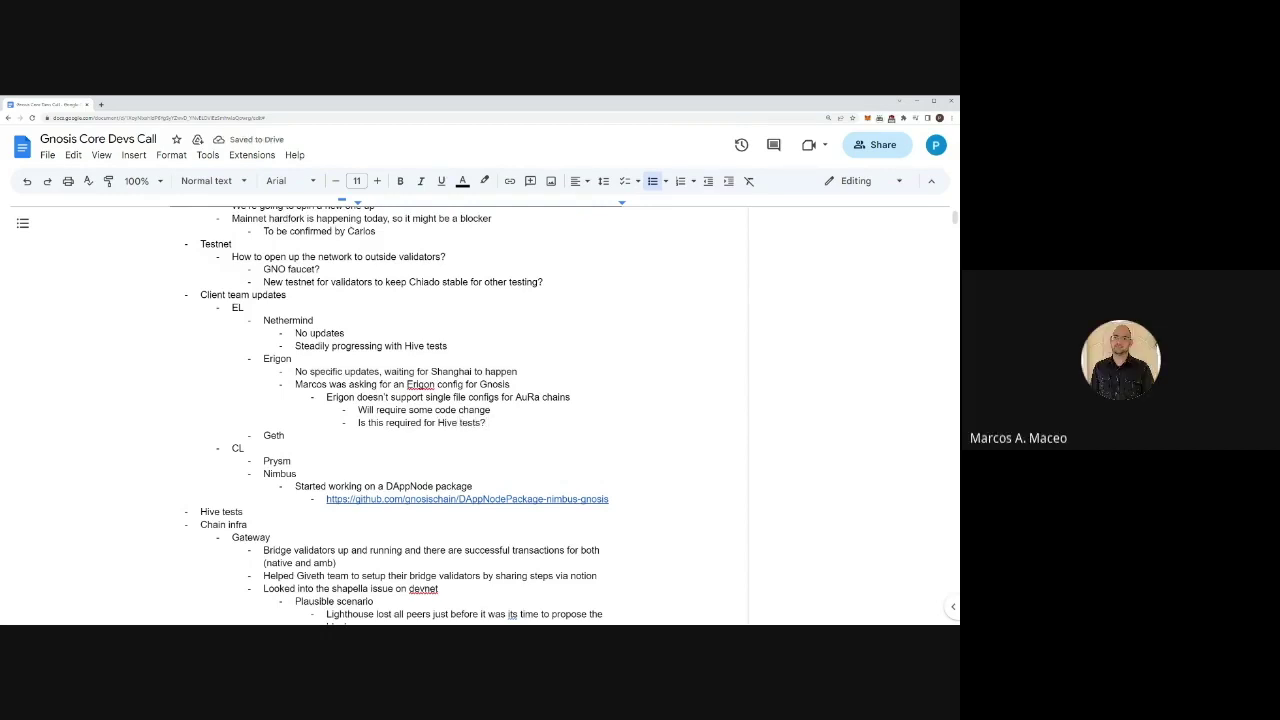
Step: Fix the code change note and outdent it and the Hive tests question, adding a nested answer bullet
{"action": "left_click", "coordinate": [517, 410]}
{"action": "key", "text": "BackSpace"}
{"action": "type", "text": "e"}
{"action": "key", "text": "Home"}
{"action": "key", "text": "Tab"}
{"action": "key", "text": "shift+Tab"}
{"action": "key", "text": "Down"}
{"action": "key", "text": "shift+Tab"}
{"action": "key", "text": "End"}
{"action": "key", "text": "Return"}
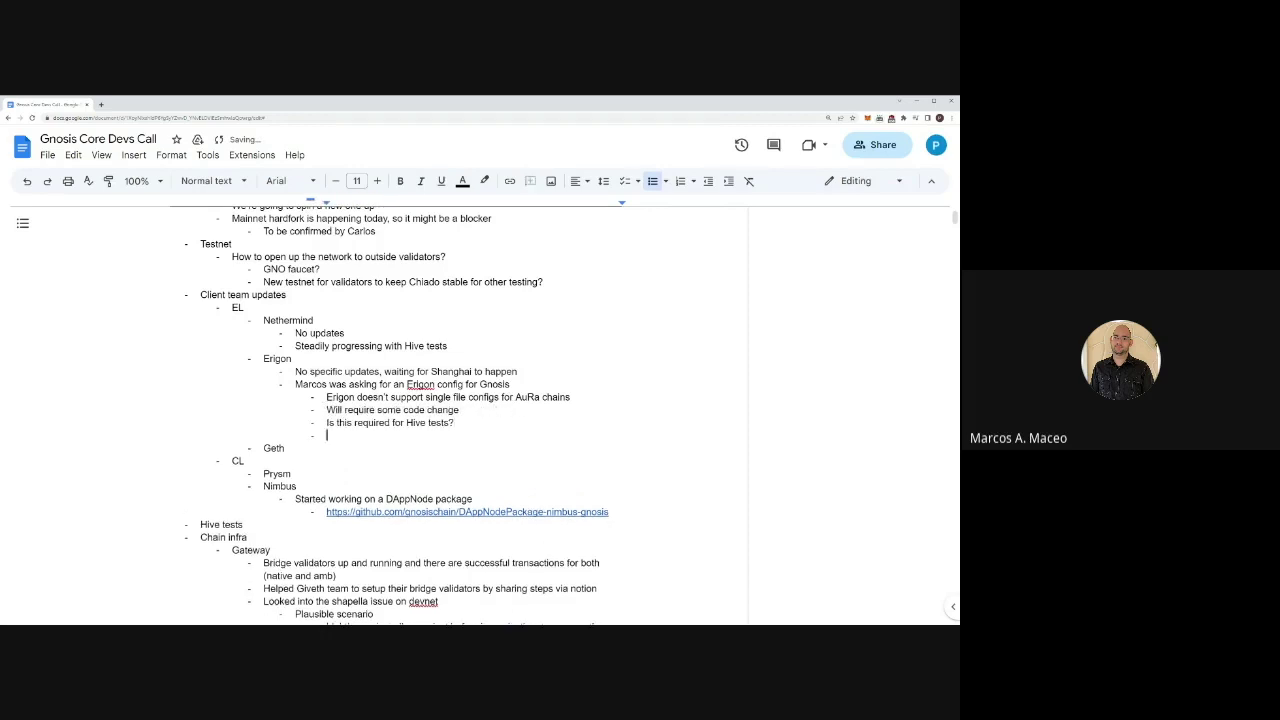
{"action": "key", "text": "Tab"}
Step: Answer 'Not absolutely necessary, but would be useful so that it's generic for every client', plus a follow-up this week
{"action": "type", "text": "Not absolutely necessary, but would be useful so that it's generi"}
{"action": "type", "text": "c for every client"}
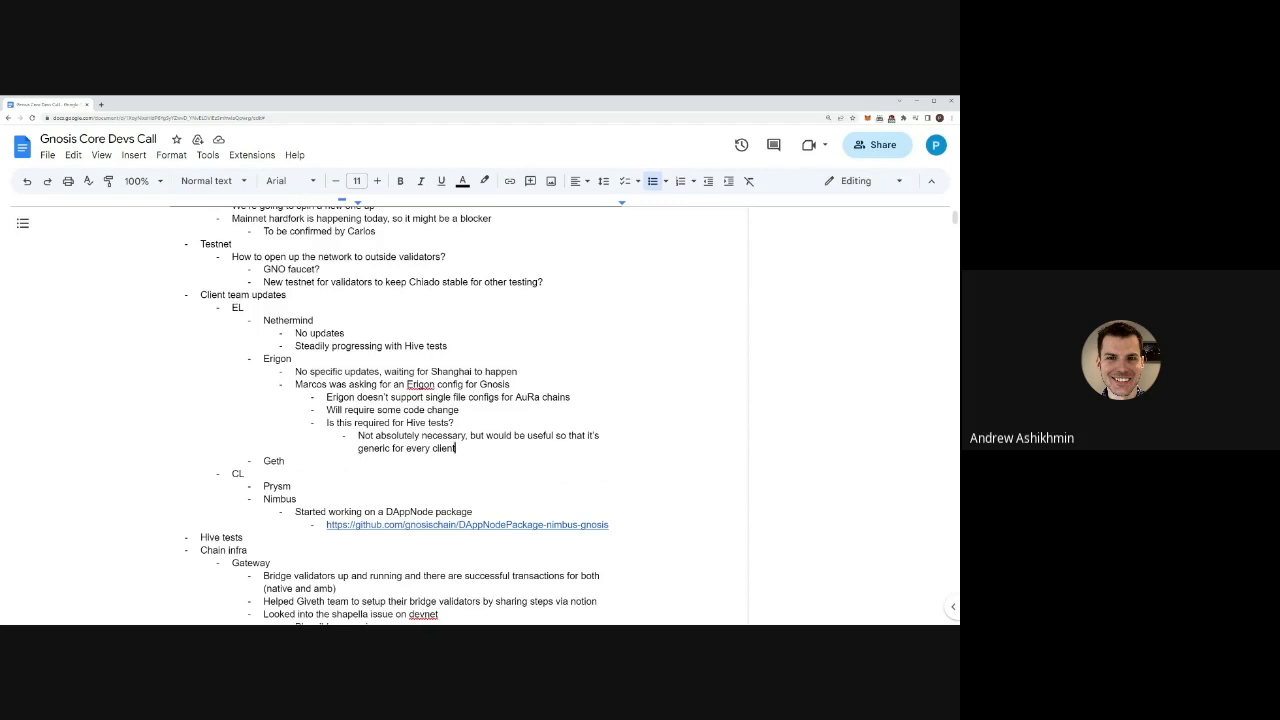
{"action": "key", "text": "Return"}
{"action": "key", "text": "shift+Tab"}
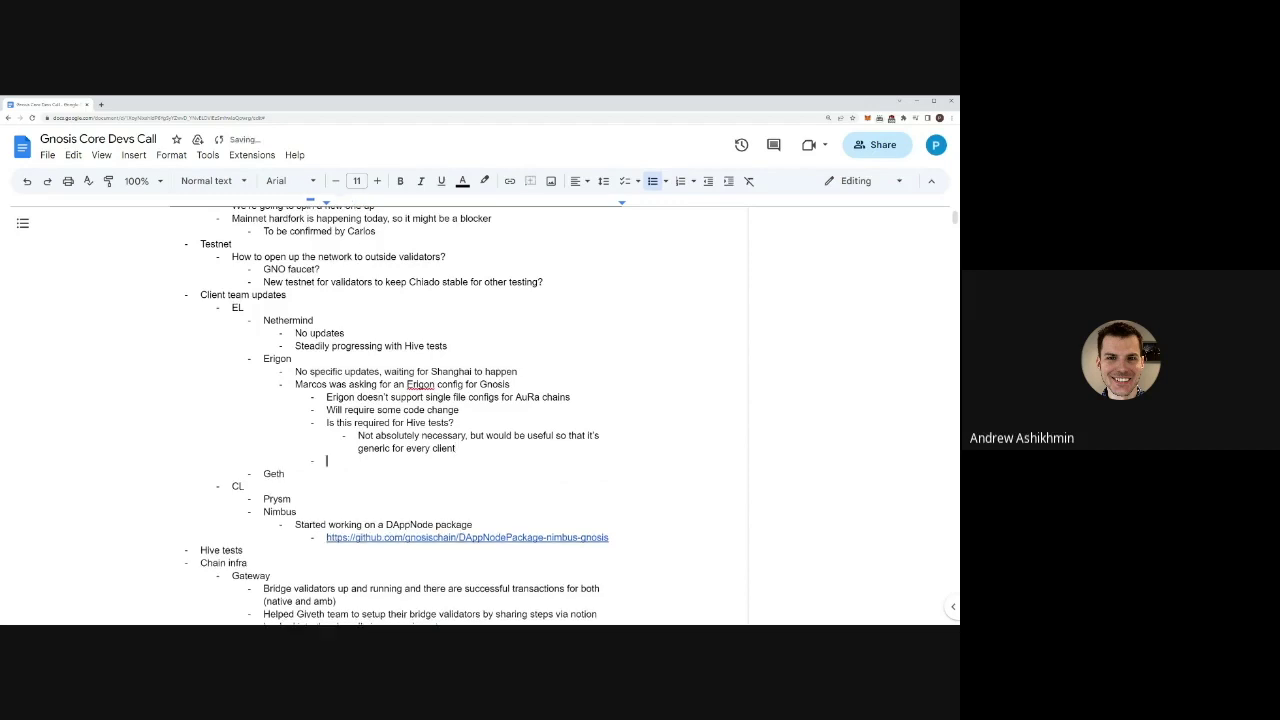
{"action": "type", "text": "Andrew will take a "}
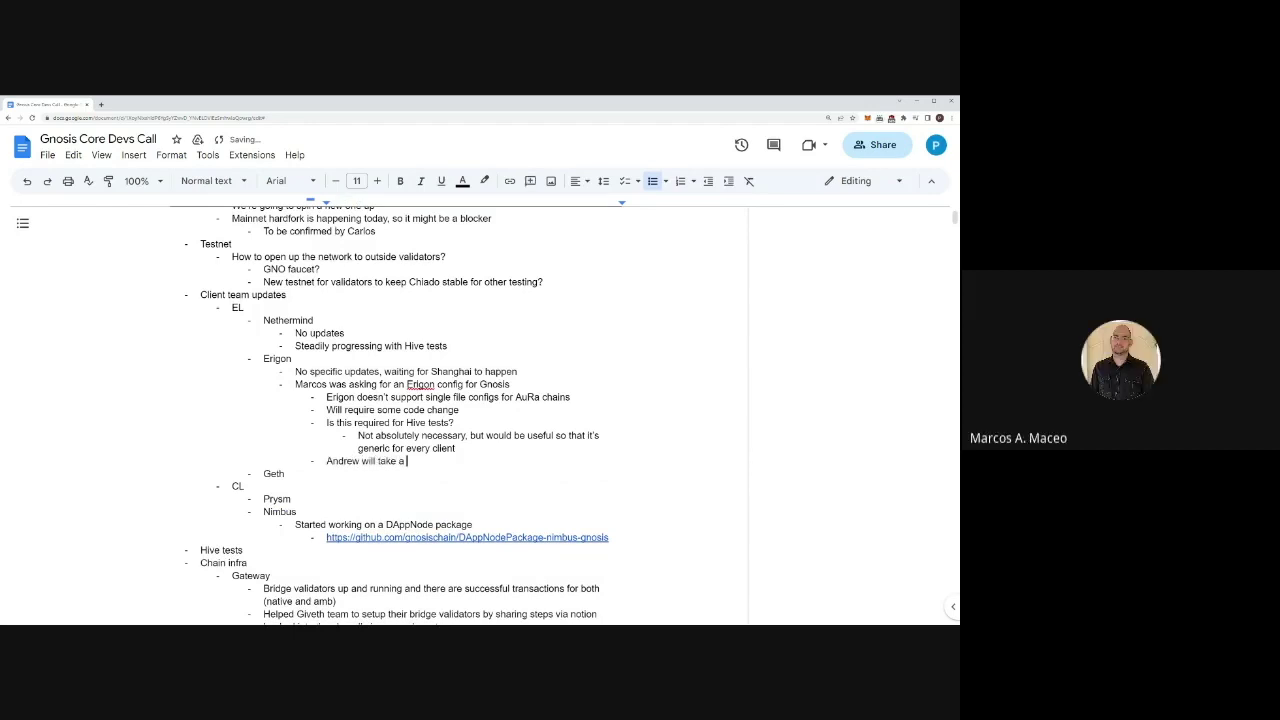
{"action": "type", "text": "look at it this week"}
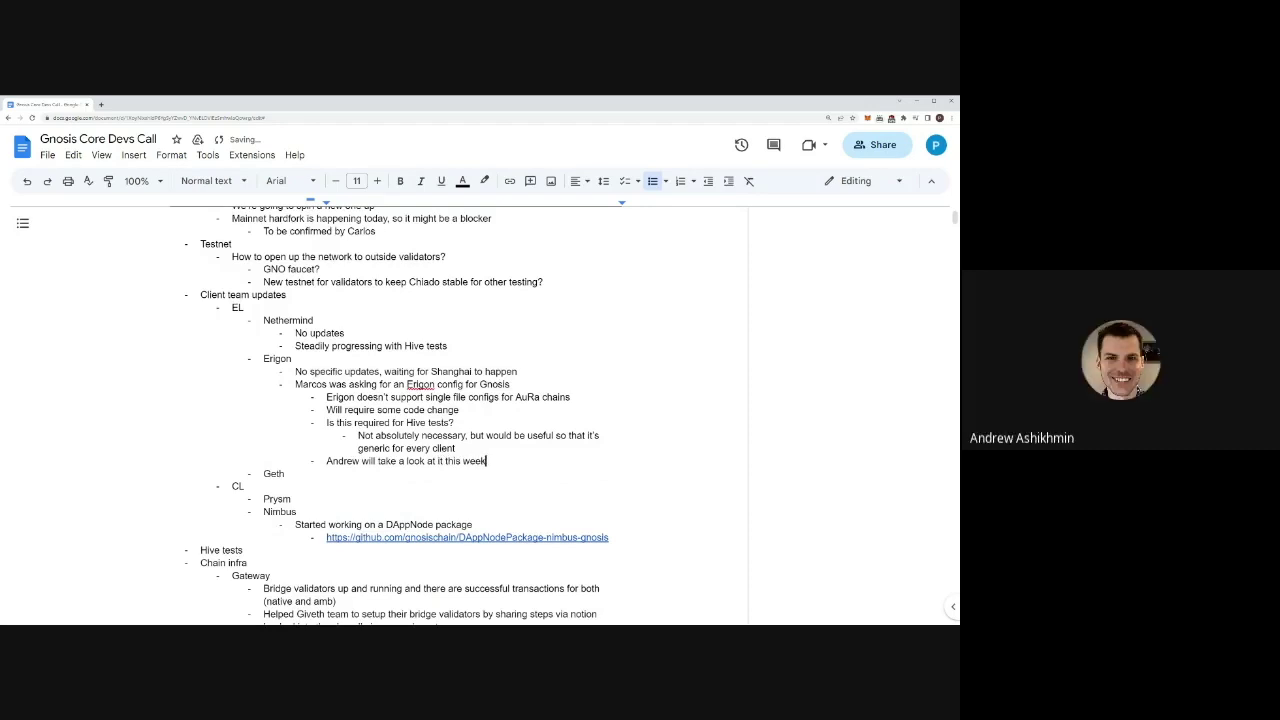
Step: Add an indented 'No update' note under Geth
{"action": "left_click", "coordinate": [286, 473]}
{"action": "key", "text": "Return"}
{"action": "key", "text": "Tab"}
{"action": "type", "text": "No update"}
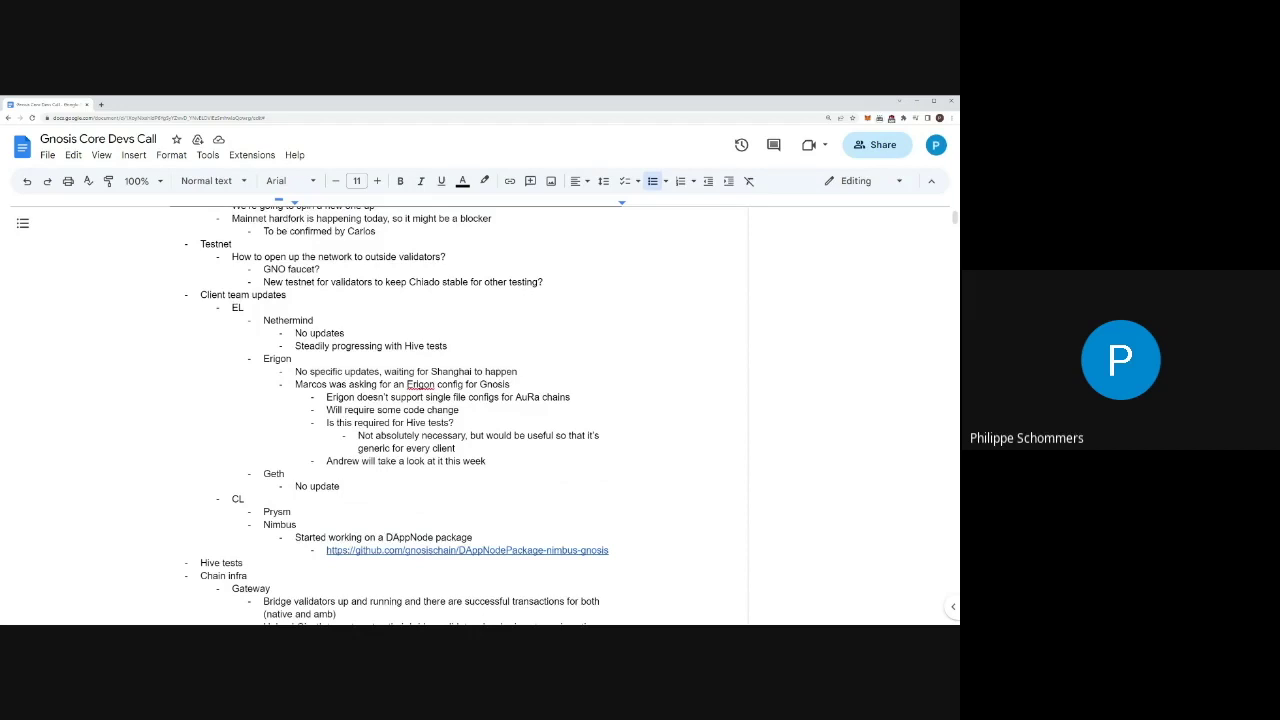
Step: Add an indented 'No update' note under Prysm in the CL section
{"action": "left_click", "coordinate": [245, 498]}
{"action": "scroll", "coordinate": [405, 411], "scroll_direction": "down", "scroll_amount": 1}
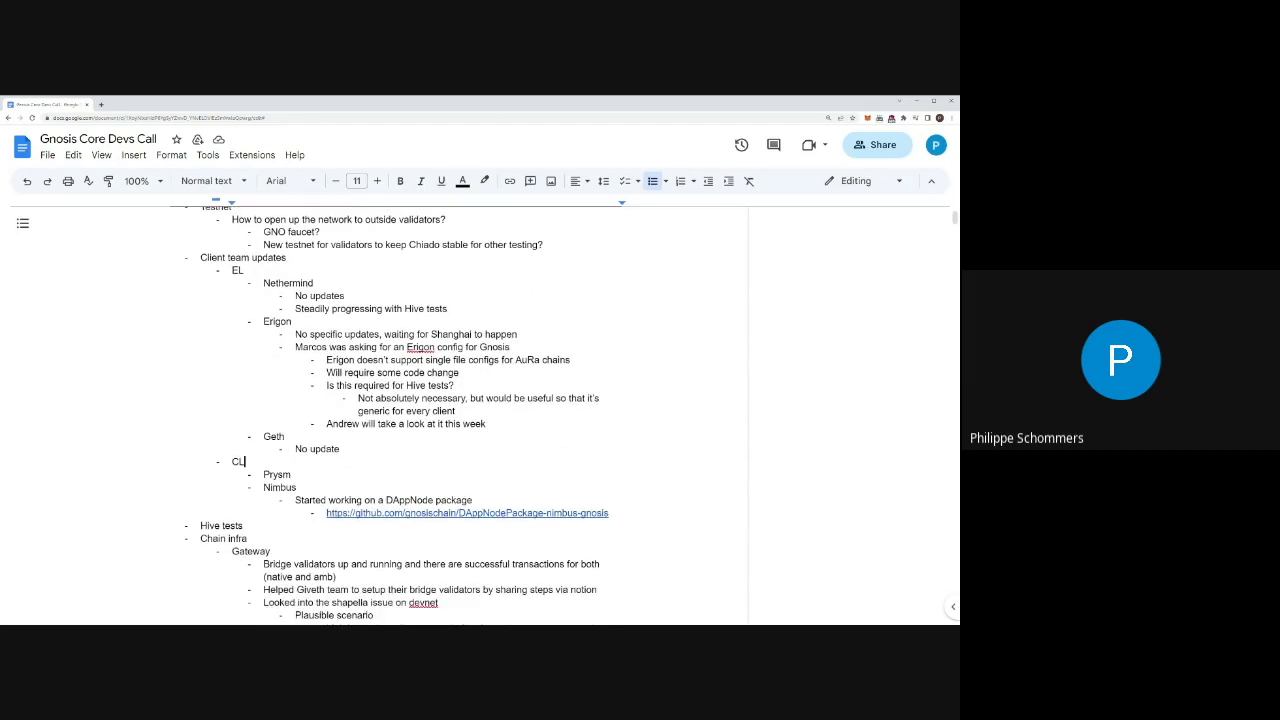
{"action": "left_click", "coordinate": [291, 474]}
{"action": "key", "text": "Return"}
{"action": "key", "text": "Tab"}
{"action": "type", "text": "No update"}
{"action": "scroll", "coordinate": [405, 413], "scroll_direction": "down", "scroll_amount": 2}
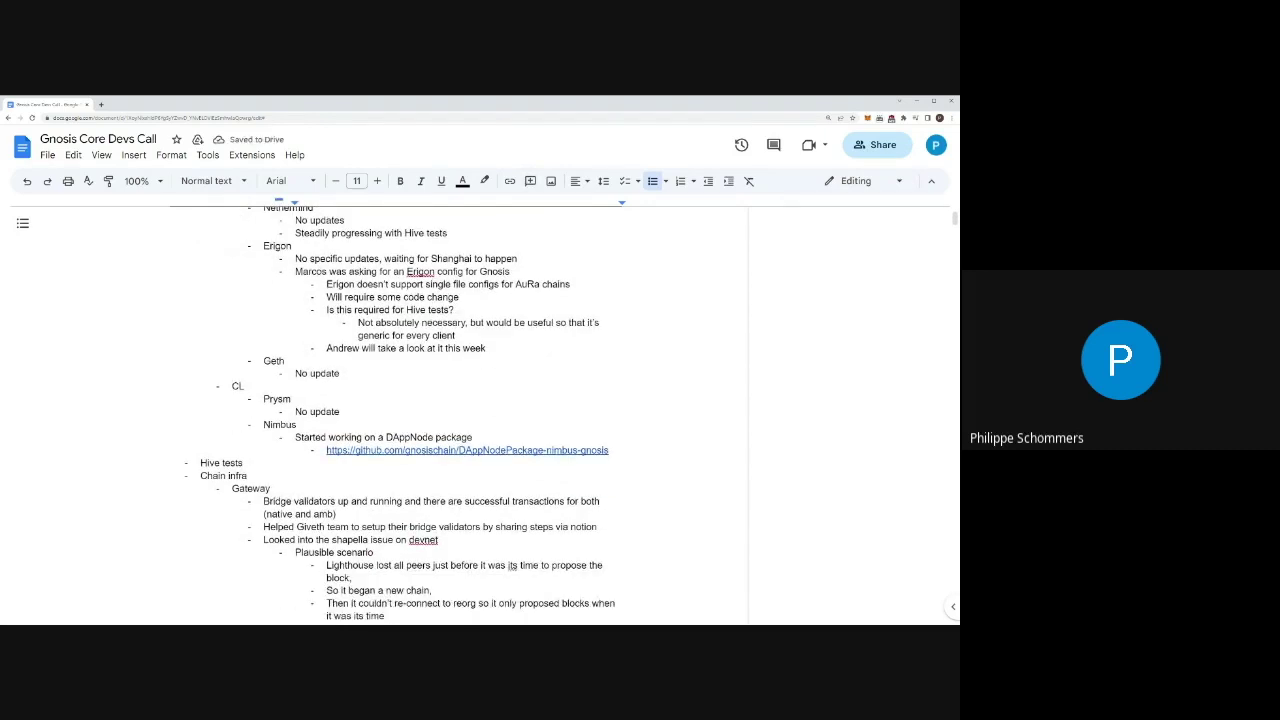
{"action": "scroll", "coordinate": [408, 414], "scroll_direction": "down", "scroll_amount": 1}
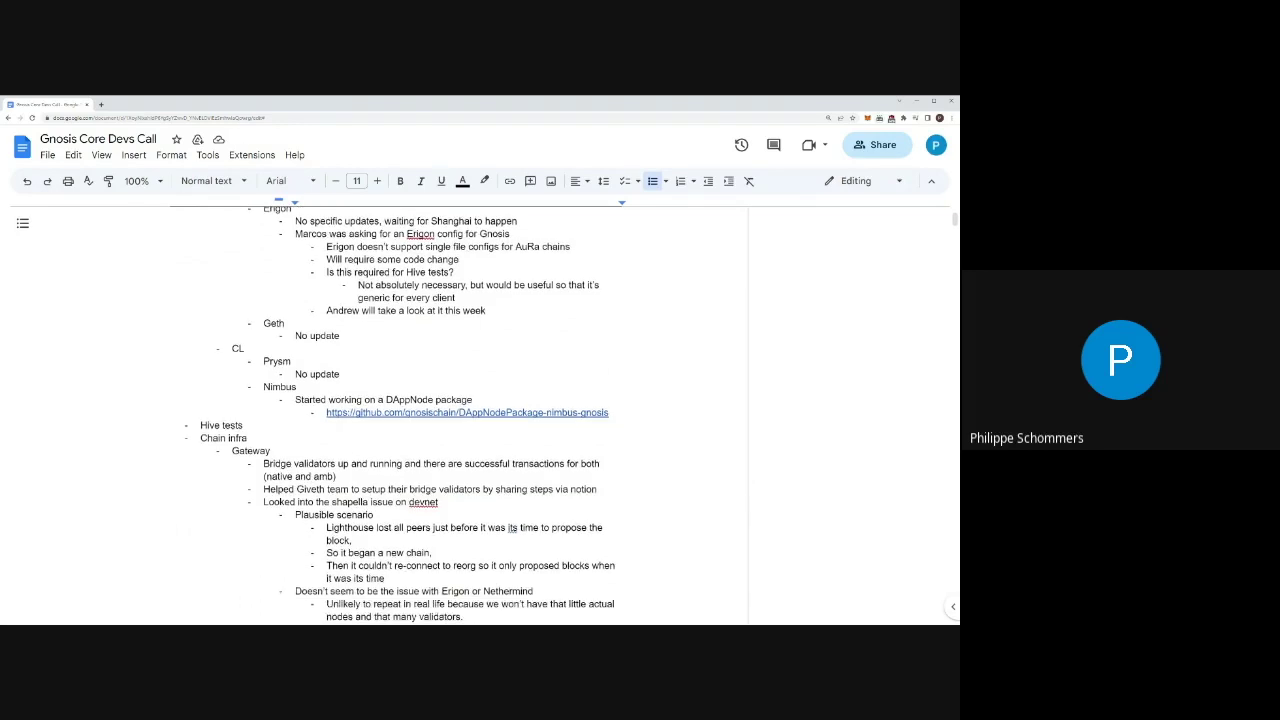
{"action": "scroll", "coordinate": [408, 415], "scroll_direction": "down", "scroll_amount": 1}
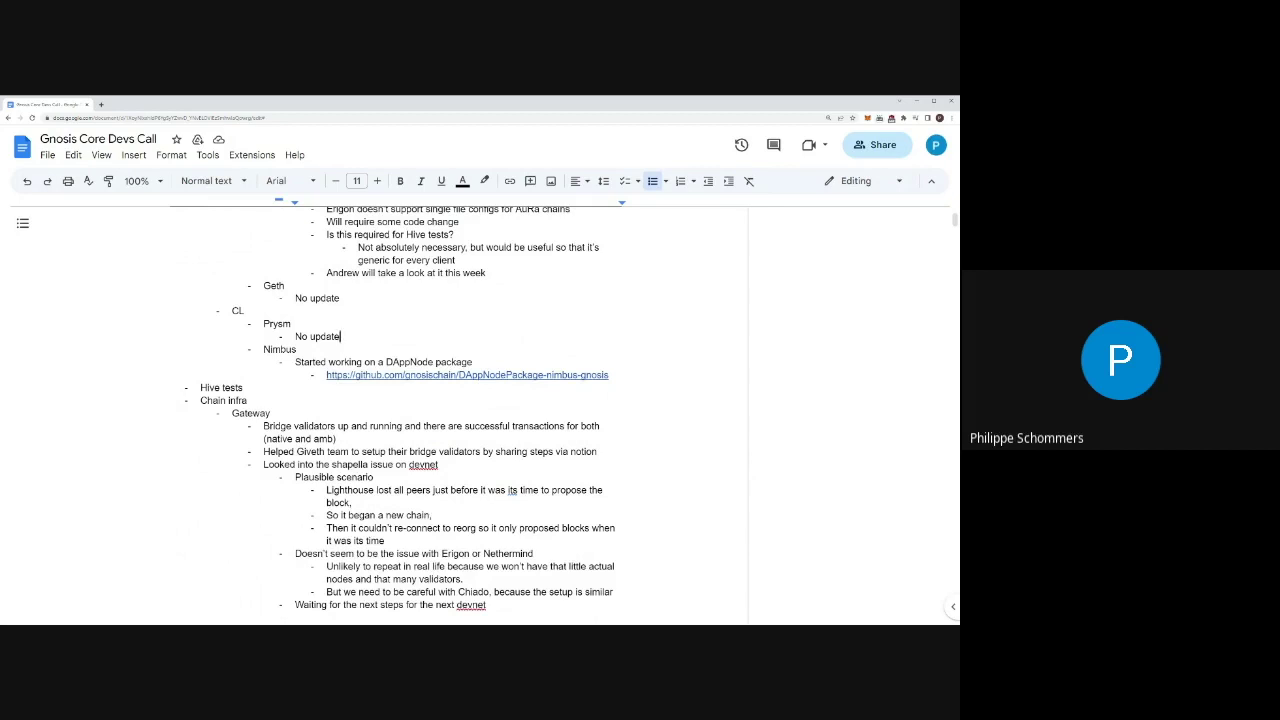
{"action": "scroll", "coordinate": [393, 415], "scroll_direction": "down", "scroll_amount": 1}
Step: Create an empty indented sub-bullet under Hive tests
{"action": "left_click", "coordinate": [243, 350]}
{"action": "key", "text": "Return"}
{"action": "key", "text": "Tab"}
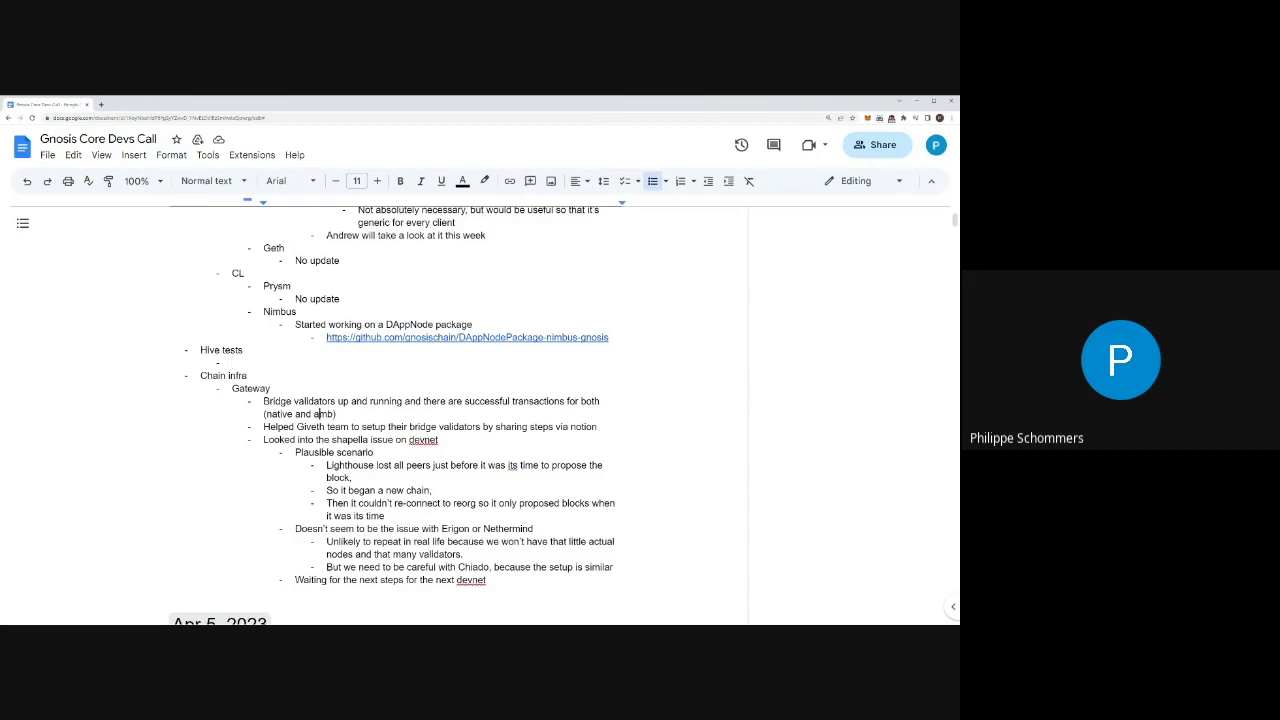
Step: Capitalise 'amb' to 'AMB' in the Giveth notion line
{"action": "double_click", "coordinate": [324, 414]}
{"action": "type", "text": "AMB"}
{"action": "left_click", "coordinate": [598, 427]}
Step: Fill the Hive tests sub-bullet with 'No more updates'
{"action": "scroll", "coordinate": [460, 415], "scroll_direction": "up", "scroll_amount": 3}
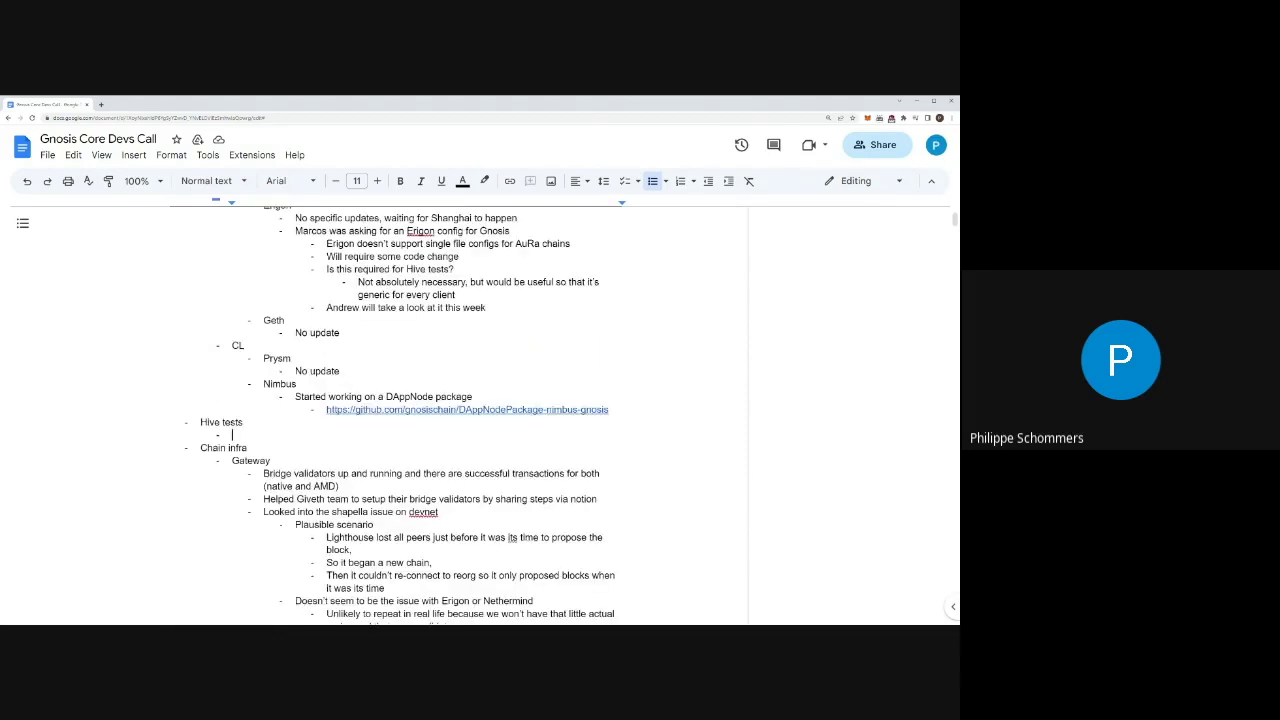
{"action": "scroll", "coordinate": [460, 415], "scroll_direction": "down", "scroll_amount": 2}
{"action": "scroll", "coordinate": [460, 415], "scroll_direction": "up", "scroll_amount": 5}
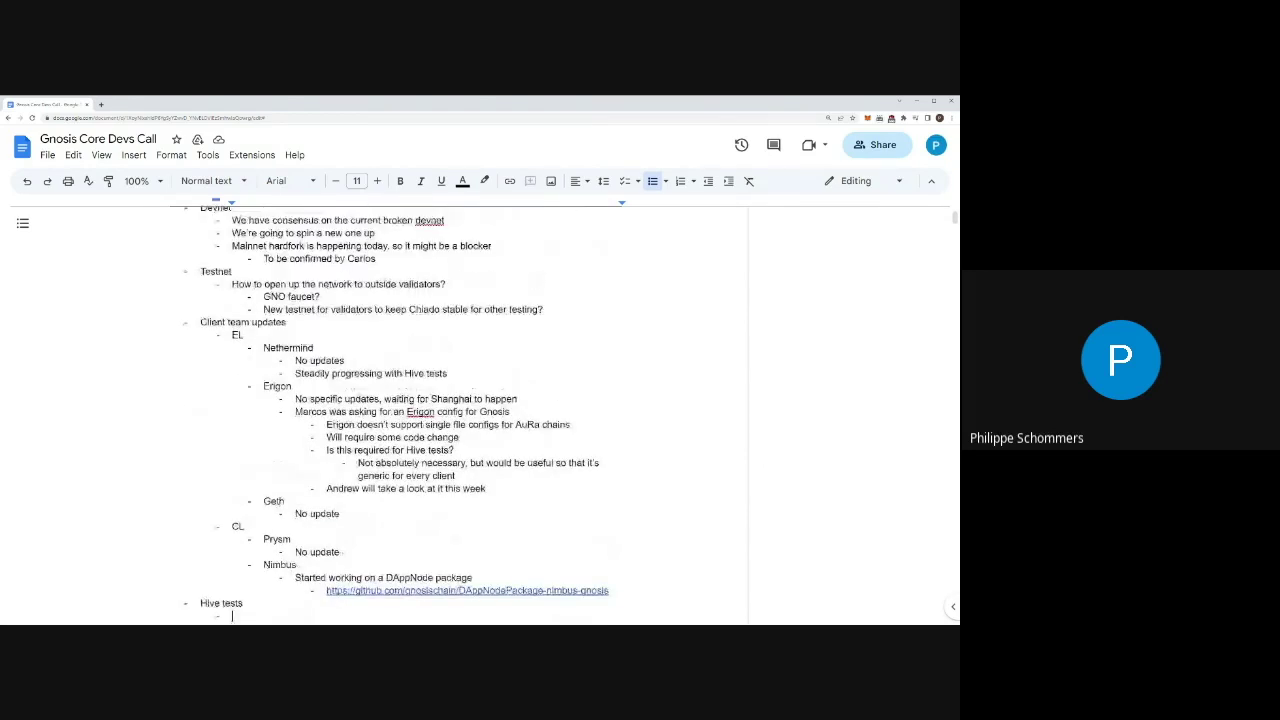
{"action": "scroll", "coordinate": [460, 415], "scroll_direction": "down", "scroll_amount": 3}
{"action": "scroll", "coordinate": [460, 415], "scroll_direction": "down", "scroll_amount": 1}
{"action": "scroll", "coordinate": [460, 415], "scroll_direction": "up", "scroll_amount": 5}
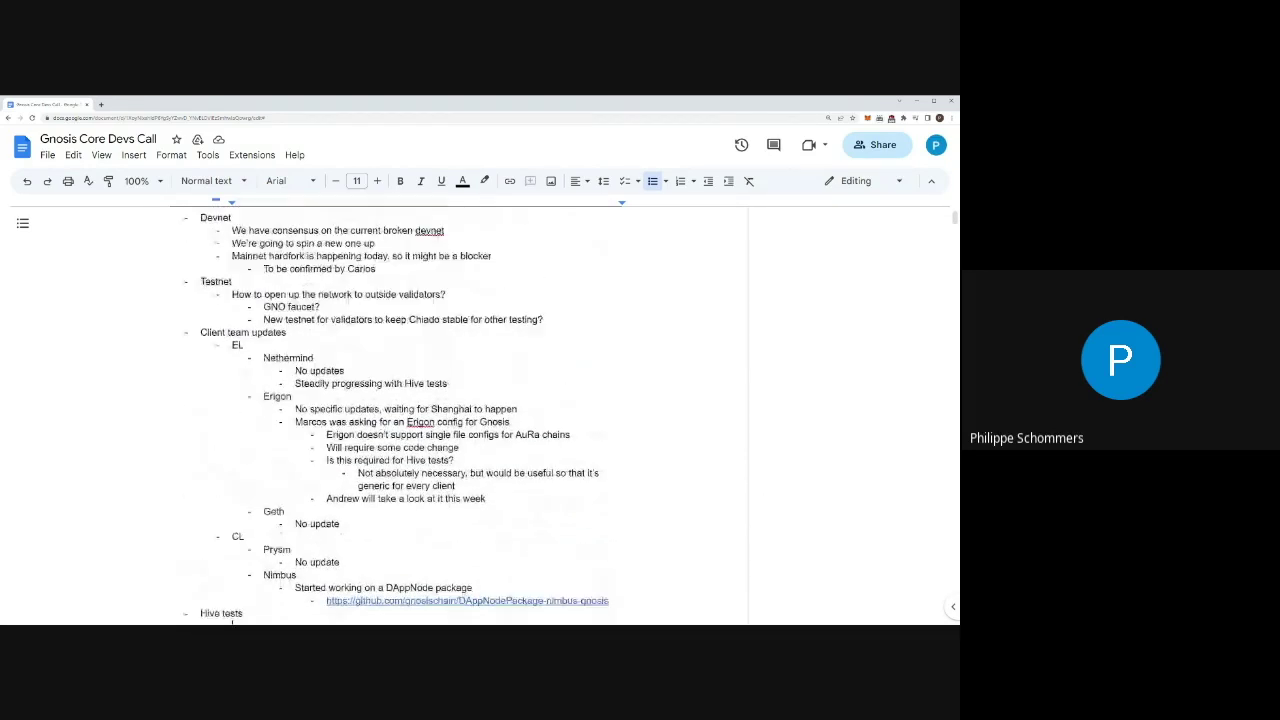
{"action": "scroll", "coordinate": [460, 415], "scroll_direction": "down", "scroll_amount": 2}
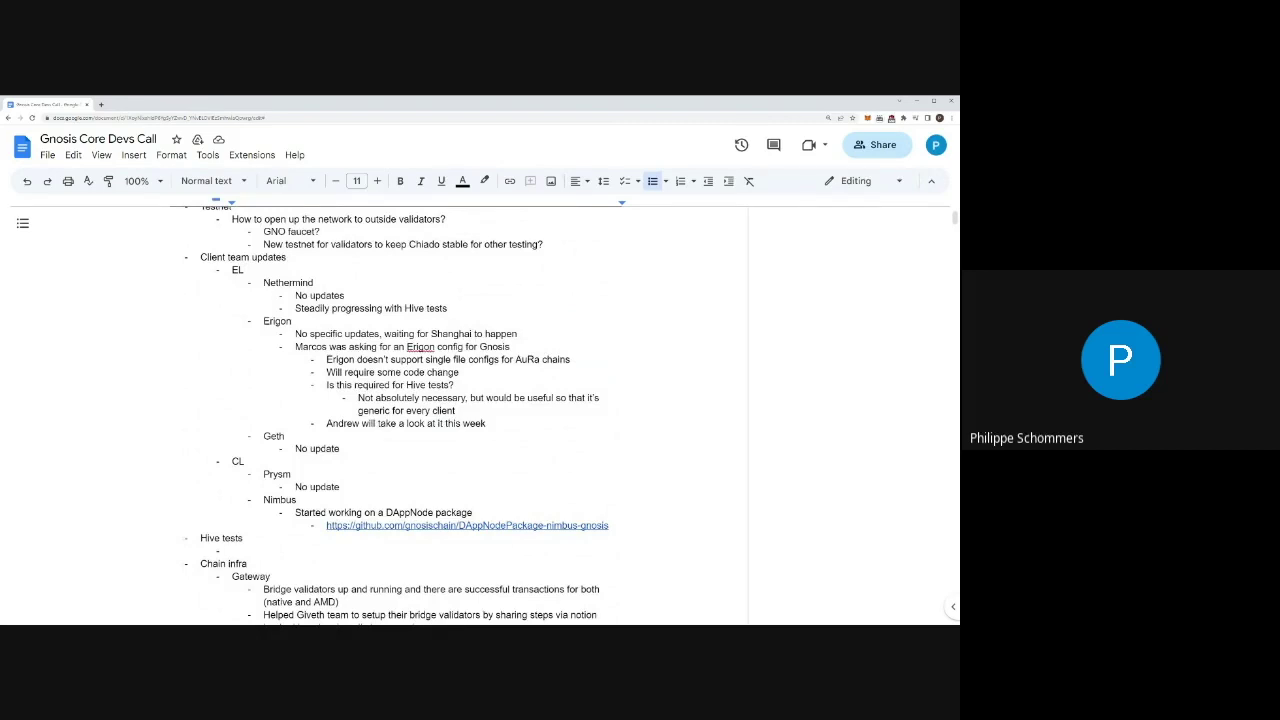
{"action": "scroll", "coordinate": [460, 415], "scroll_direction": "down", "scroll_amount": 3}
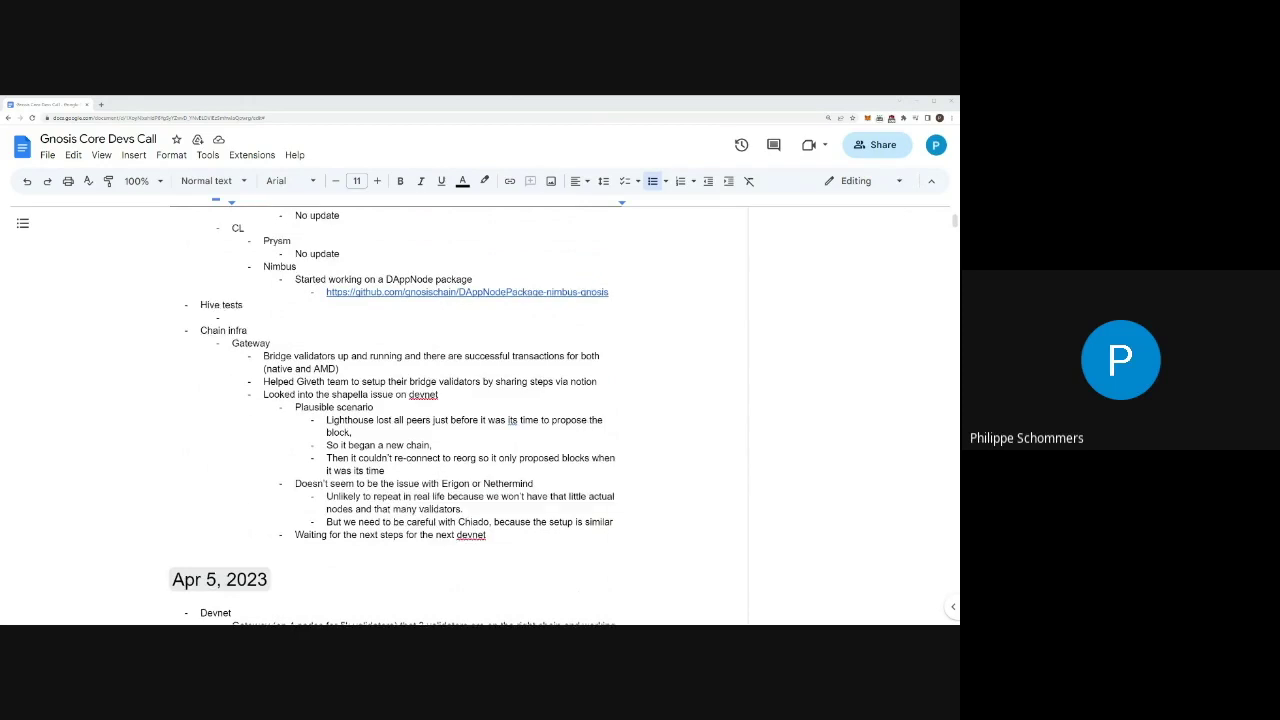
{"action": "scroll", "coordinate": [460, 410], "scroll_direction": "up", "scroll_amount": 3}
{"action": "type", "text": "No mor"}
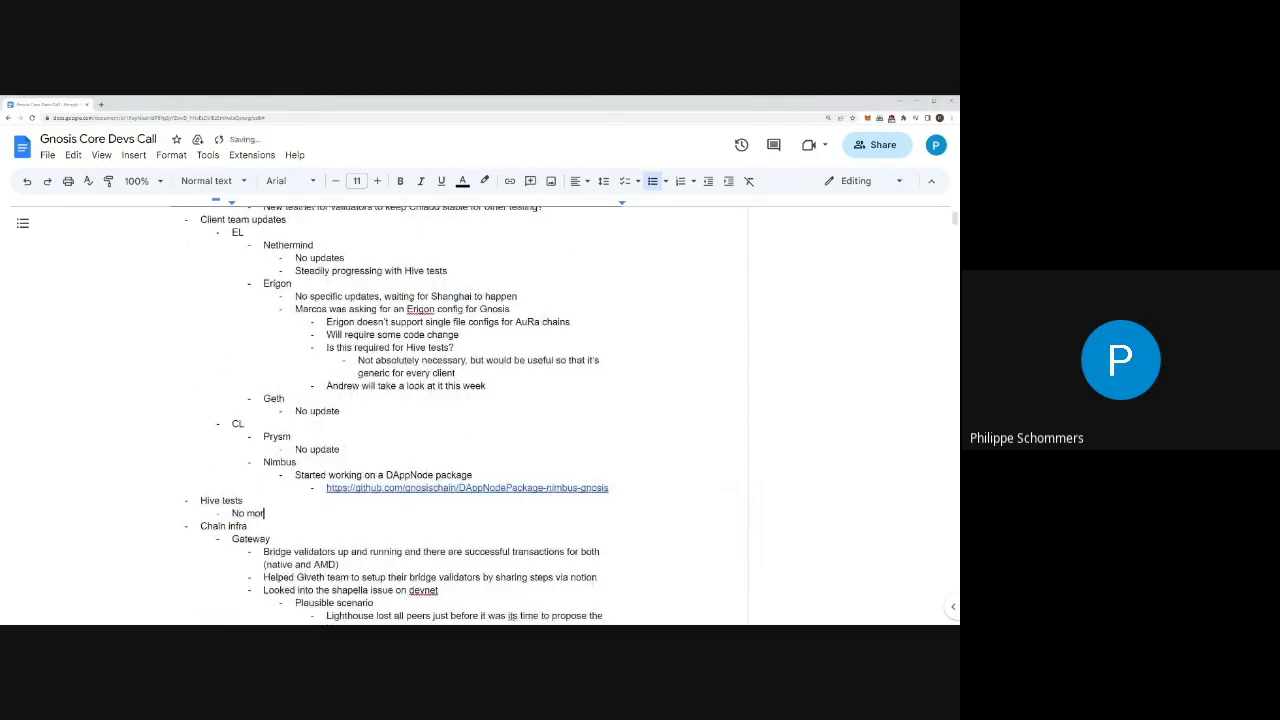
{"action": "type", "text": "e updates"}
{"action": "scroll", "coordinate": [460, 410], "scroll_direction": "up", "scroll_amount": 2}
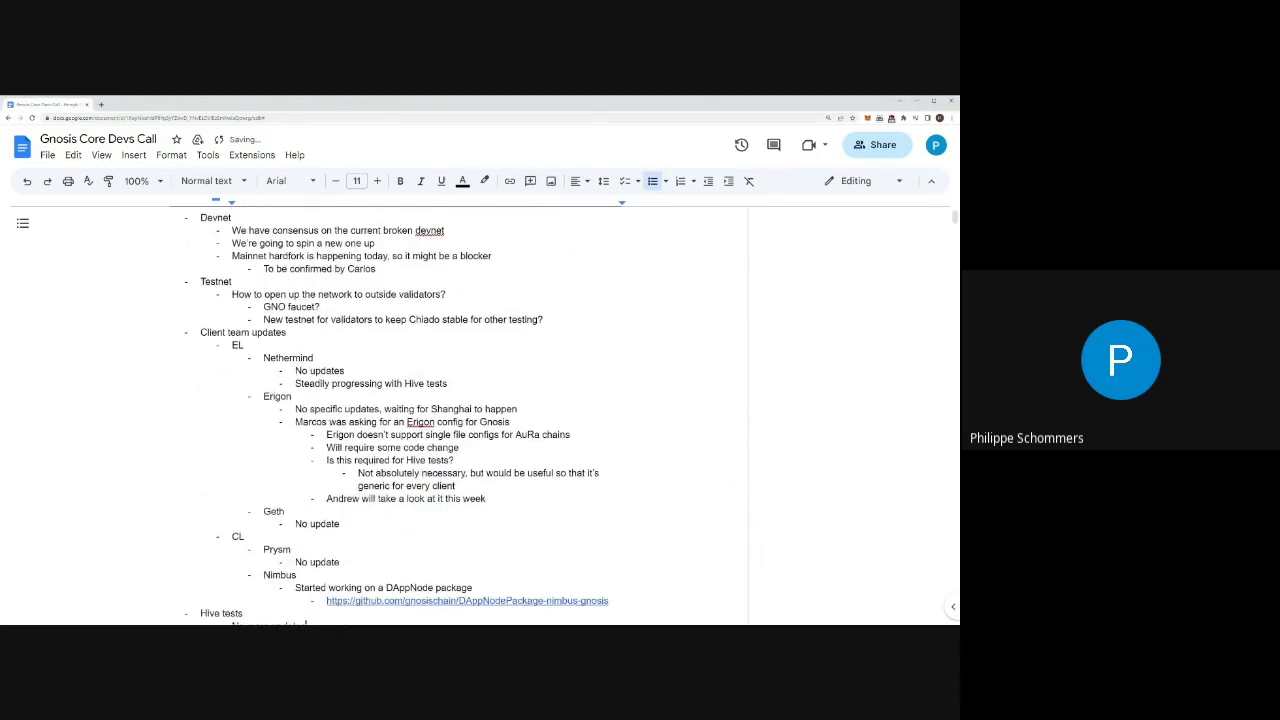
{"action": "scroll", "coordinate": [389, 415], "scroll_direction": "up", "scroll_amount": 2}
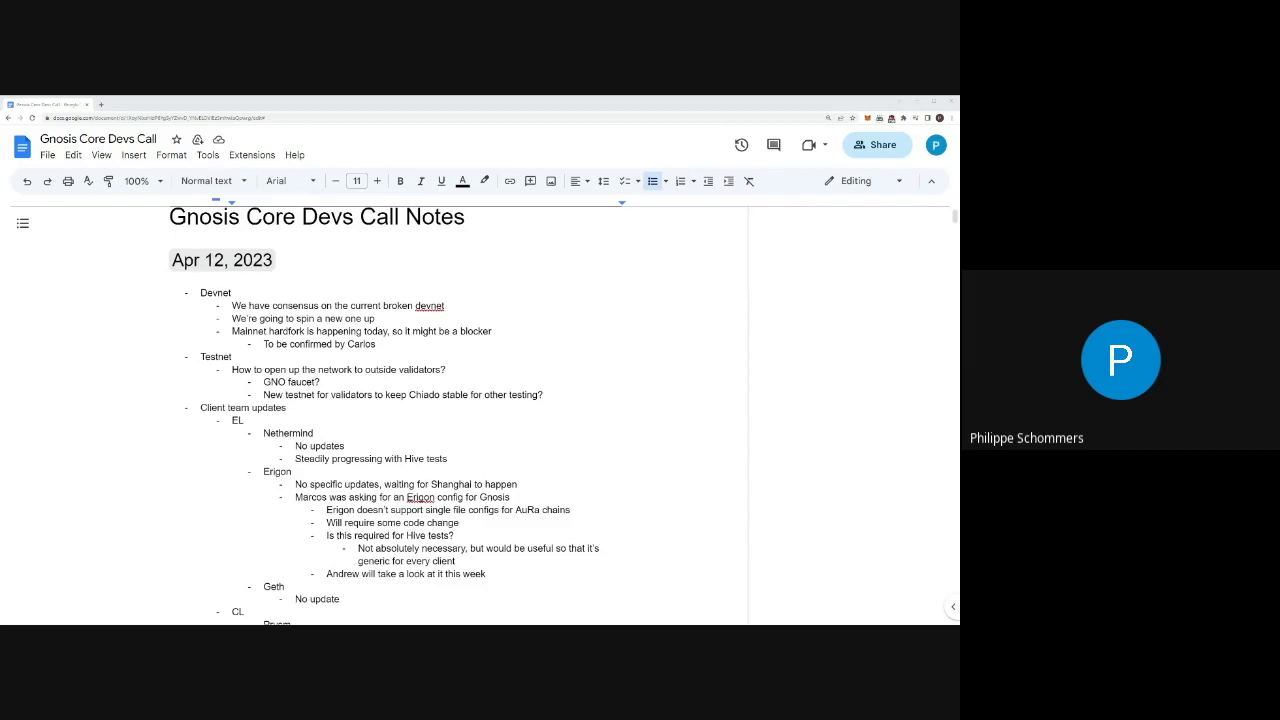
Step: Add a top-level 'Gnosis' bullet after the Chain infra notes with an indented sub-bullet
{"action": "scroll", "coordinate": [400, 410], "scroll_direction": "down", "scroll_amount": 7}
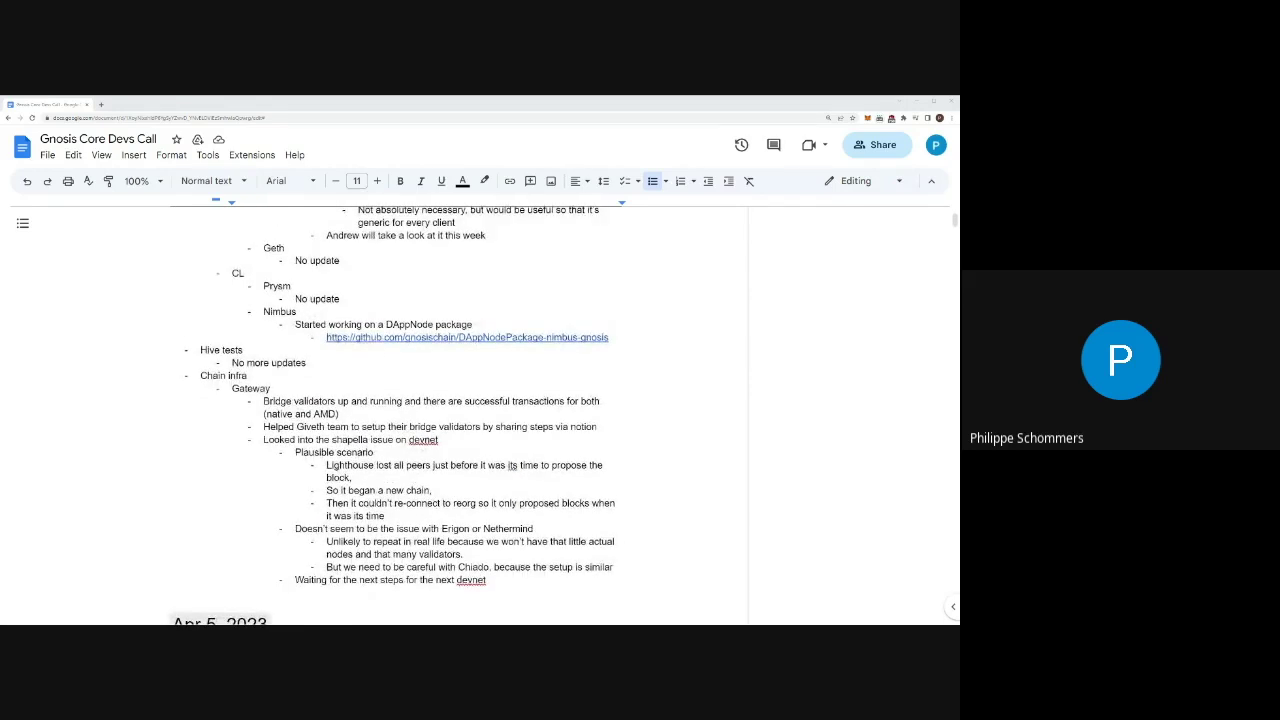
{"action": "scroll", "coordinate": [400, 415], "scroll_direction": "up", "scroll_amount": 2}
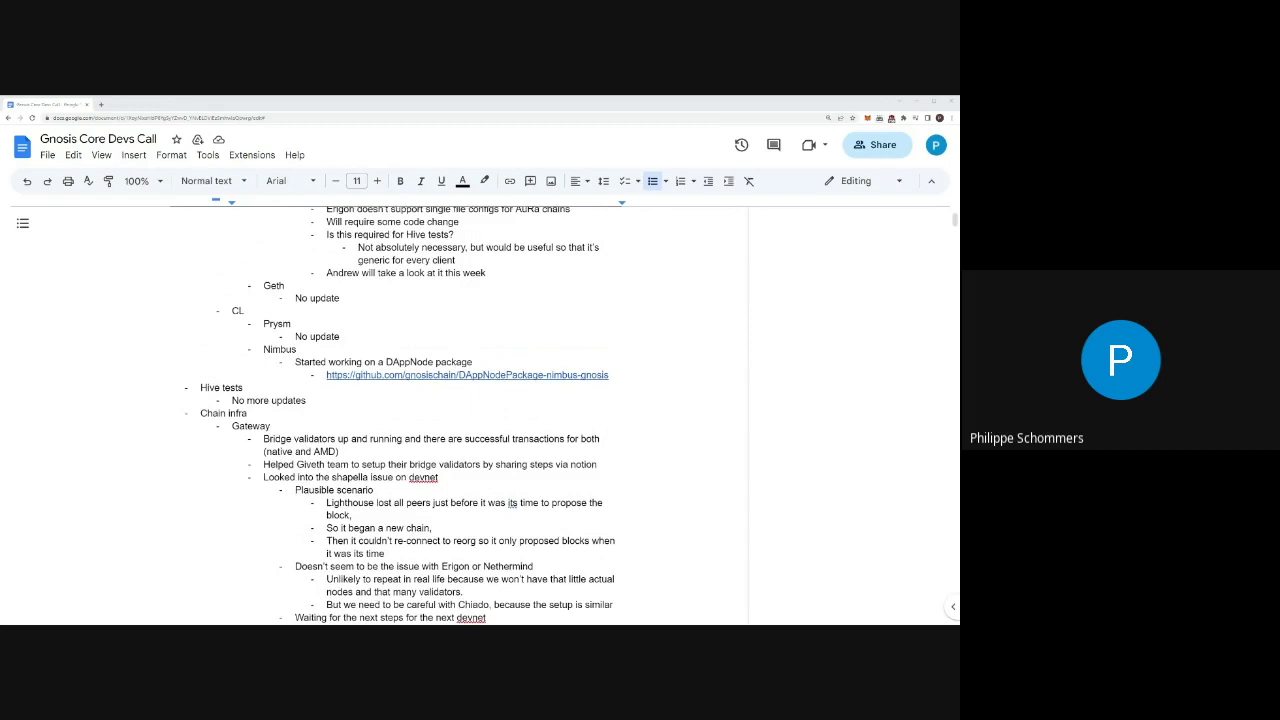
{"action": "scroll", "coordinate": [400, 415], "scroll_direction": "up", "scroll_amount": 2}
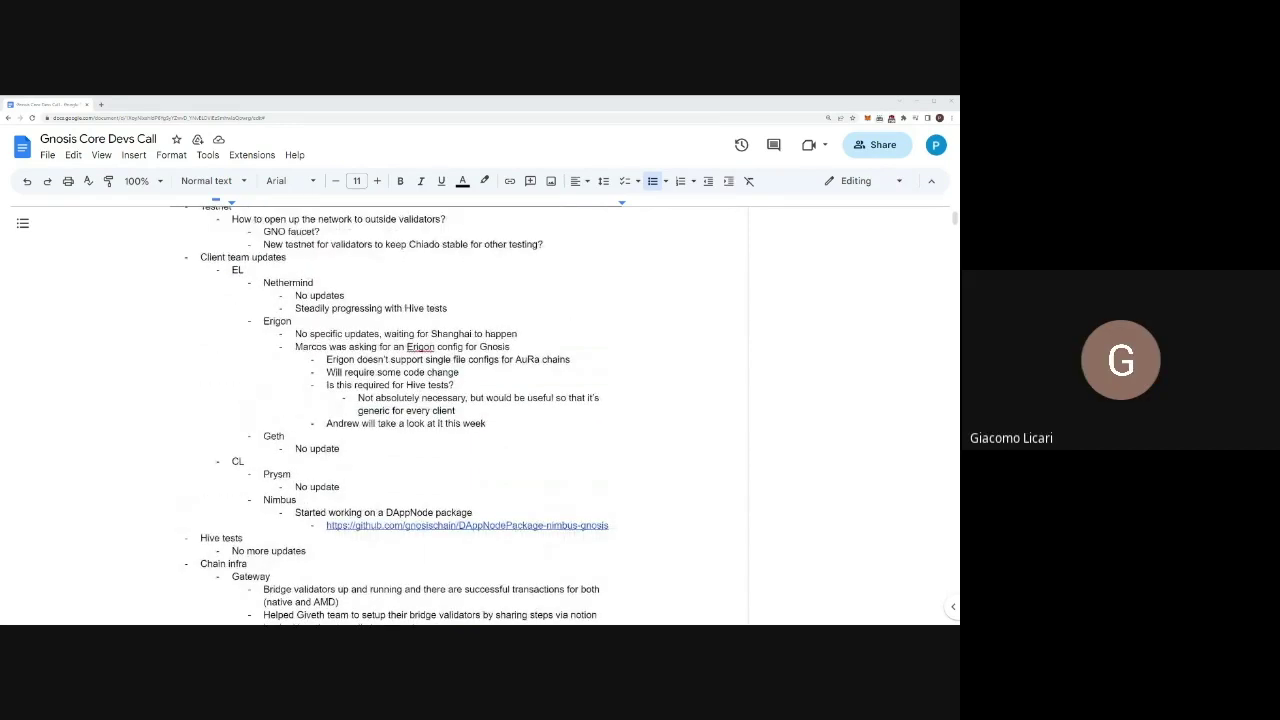
{"action": "scroll", "coordinate": [400, 415], "scroll_direction": "down", "scroll_amount": 2}
{"action": "scroll", "coordinate": [400, 415], "scroll_direction": "down", "scroll_amount": 2}
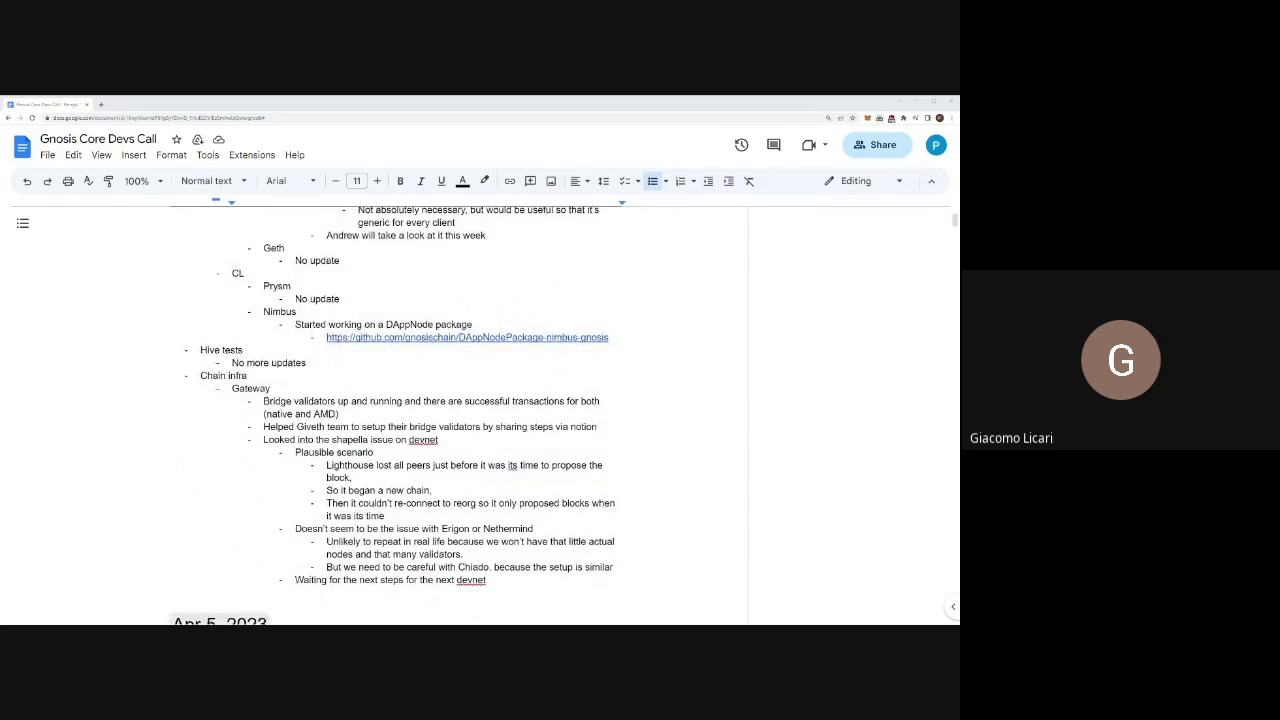
{"action": "left_click", "coordinate": [488, 581]}
{"action": "key", "text": "Return"}
{"action": "key", "text": "shift+Tab"}
{"action": "key", "text": "shift+Tab"}
{"action": "key", "text": "shift+Tab"}
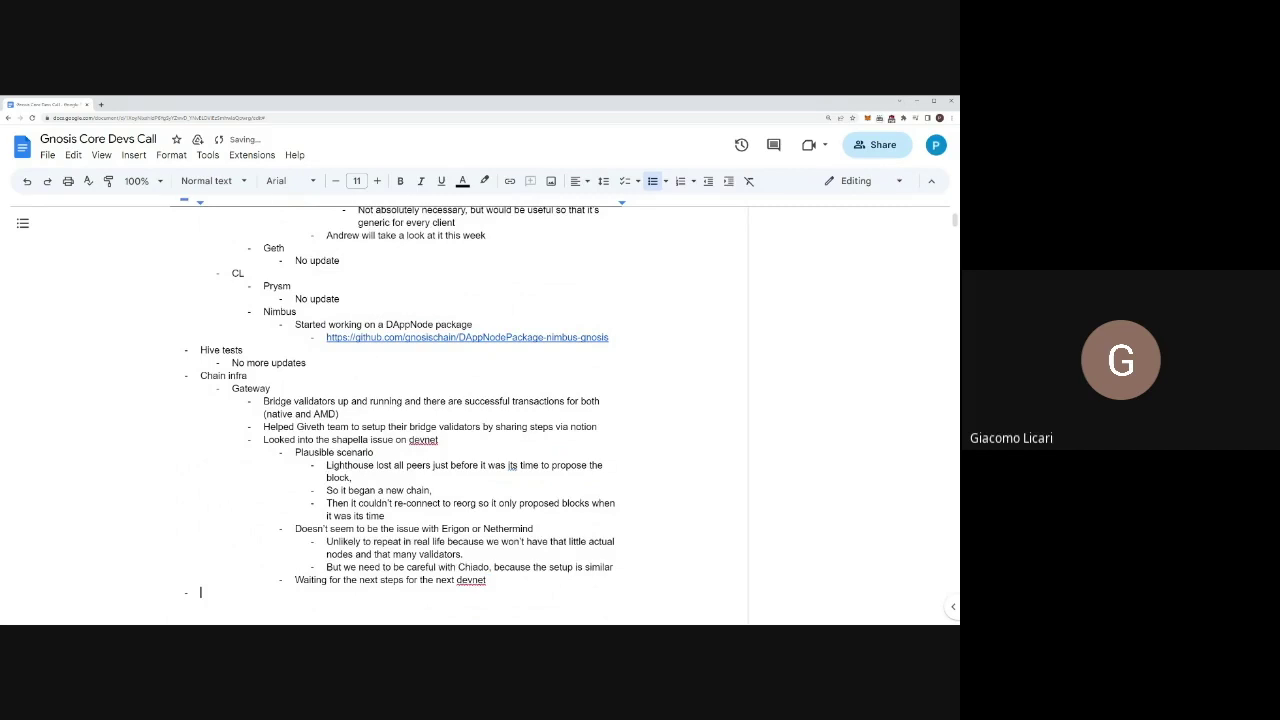
{"action": "type", "text": "Gnosis"}
{"action": "key", "text": "Return"}
{"action": "key", "text": "Tab"}
Step: Note 'Setting up network metrics and alerts' with a nested 'Grafana and Prometheus running'
{"action": "type", "text": "Setting up network"}
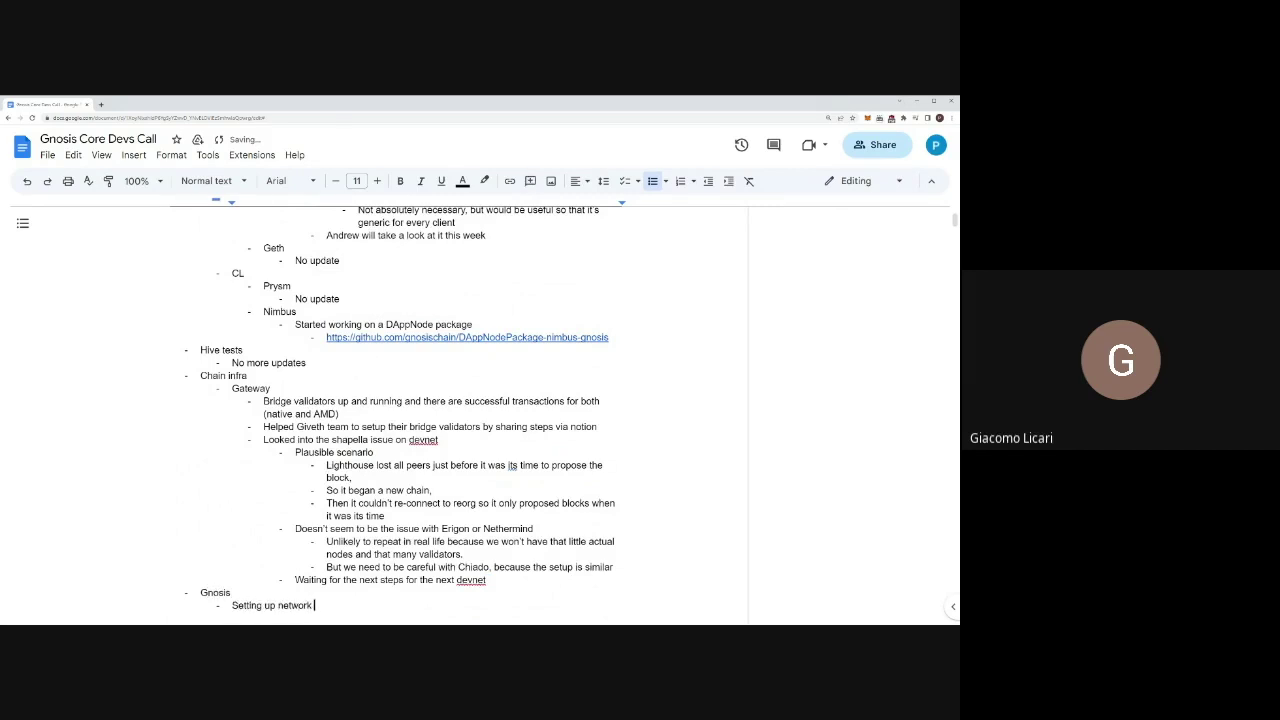
{"action": "type", "text": " metrics and alerts"}
{"action": "scroll", "coordinate": [392, 416], "scroll_direction": "down", "scroll_amount": 2}
{"action": "type", "text": "regarding chain metr"}
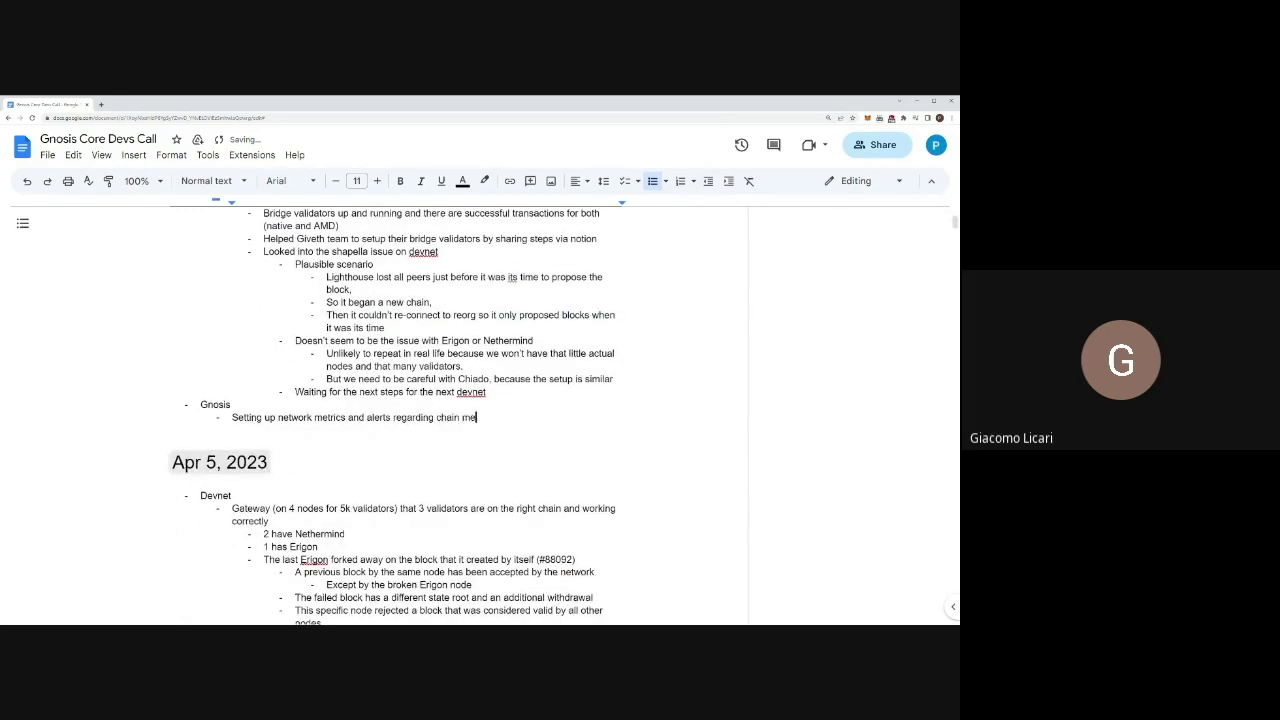
{"action": "key", "text": "BackSpace"}
{"action": "key", "text": "BackSpace"}
{"action": "key", "text": "BackSpace"}
{"action": "key", "text": "BackSpace"}
{"action": "key", "text": "BackSpace"}
{"action": "key", "text": "BackSpace"}
{"action": "key", "text": "BackSpace"}
{"action": "key", "text": "BackSpace"}
{"action": "key", "text": "BackSpace"}
{"action": "key", "text": "BackSpace"}
{"action": "key", "text": "BackSpace"}
{"action": "key", "text": "BackSpace"}
{"action": "key", "text": "BackSpace"}
{"action": "key", "text": "BackSpace"}
{"action": "key", "text": "BackSpace"}
{"action": "key", "text": "BackSpace"}
{"action": "key", "text": "BackSpace"}
{"action": "key", "text": "BackSpace"}
{"action": "key", "text": "BackSpace"}
{"action": "key", "text": "BackSpace"}
{"action": "key", "text": "BackSpace"}
{"action": "key", "text": "Return"}
{"action": "key", "text": "Tab"}
{"action": "type", "text": "Grafana and Prome"}
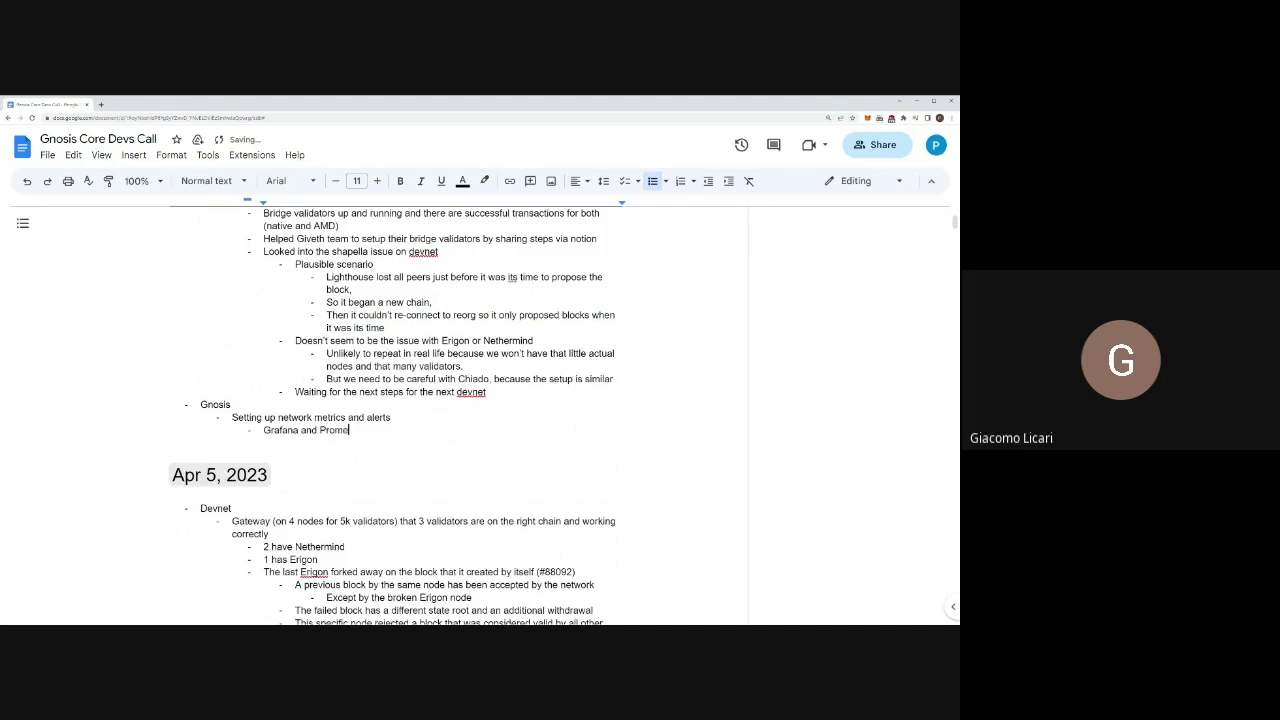
{"action": "type", "text": "theus running"}
Step: Add 'Doing some tests', 'Will follow up with a few new updates next week' and 'Also have Telegram notifications working'
{"action": "key", "text": "Return"}
{"action": "type", "text": "Do"}
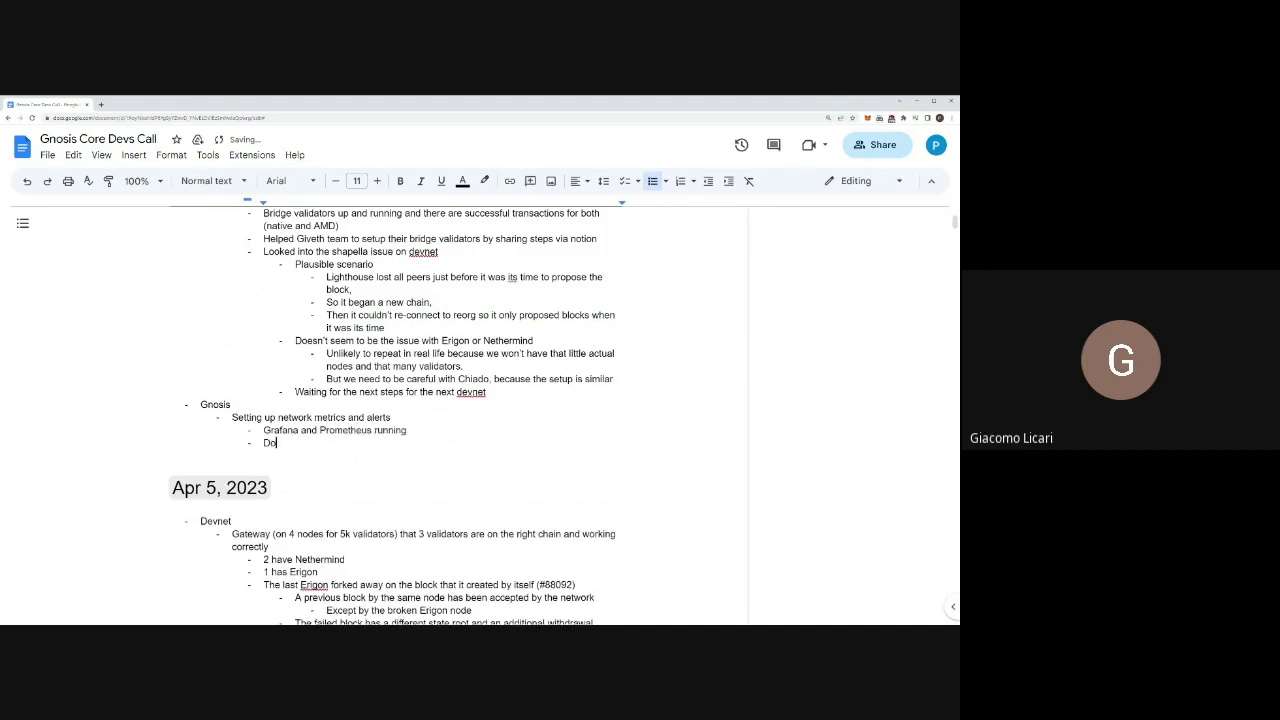
{"action": "type", "text": "ing some tests"}
{"action": "key", "text": "Return"}
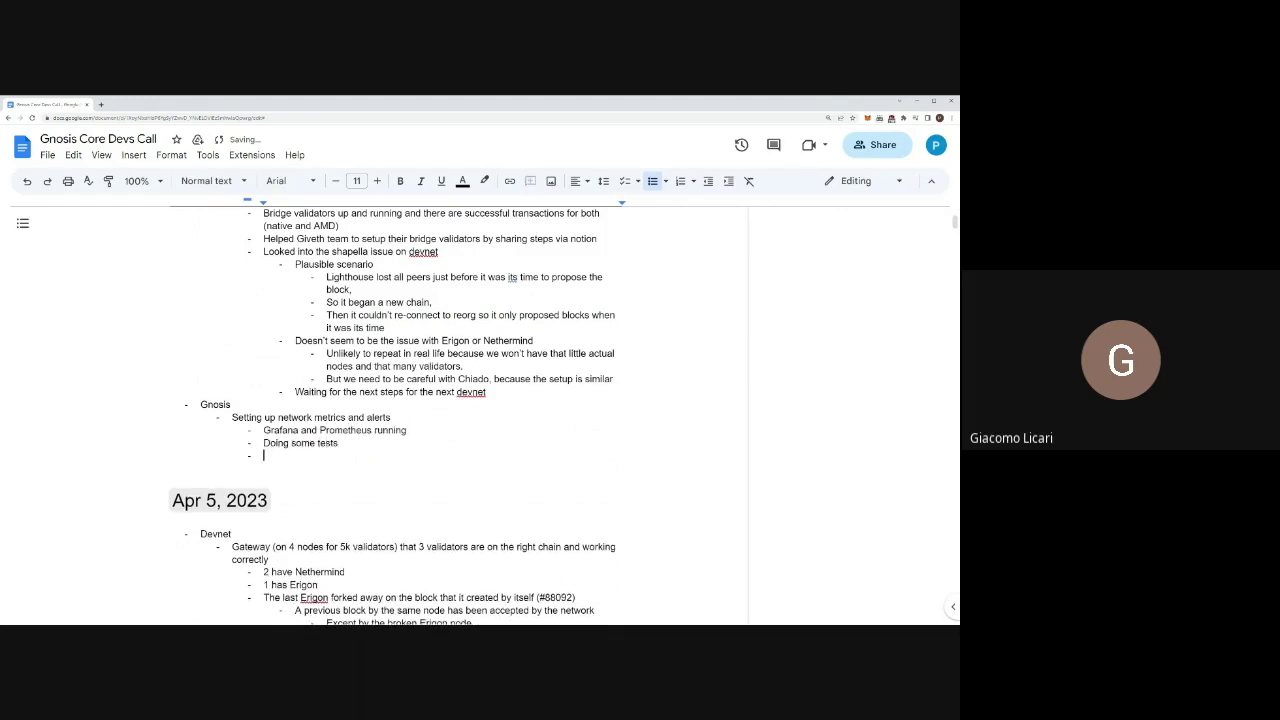
{"action": "type", "text": "Will follow up "}
{"action": "type", "text": "with a few upda"}
{"action": "type", "text": "t"}
{"action": "key", "text": "ctrl+BackSpace"}
{"action": "key", "text": "ctrl+BackSpace"}
{"action": "key", "text": "ctrl+BackSpace"}
{"action": "type", "text": "new updates next week"}
{"action": "key", "text": "Return"}
{"action": "type", "text": "Also have Telegram notifications working"}
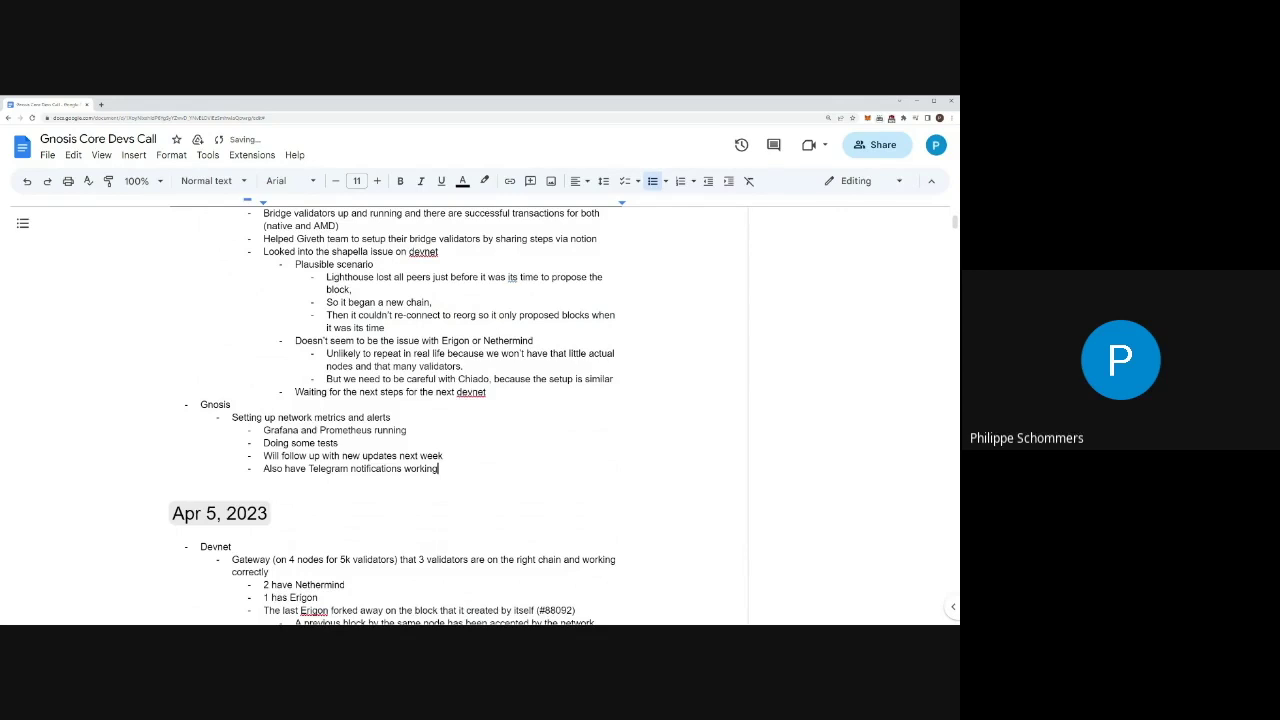
{"action": "scroll", "coordinate": [460, 415], "scroll_direction": "up", "scroll_amount": 2}
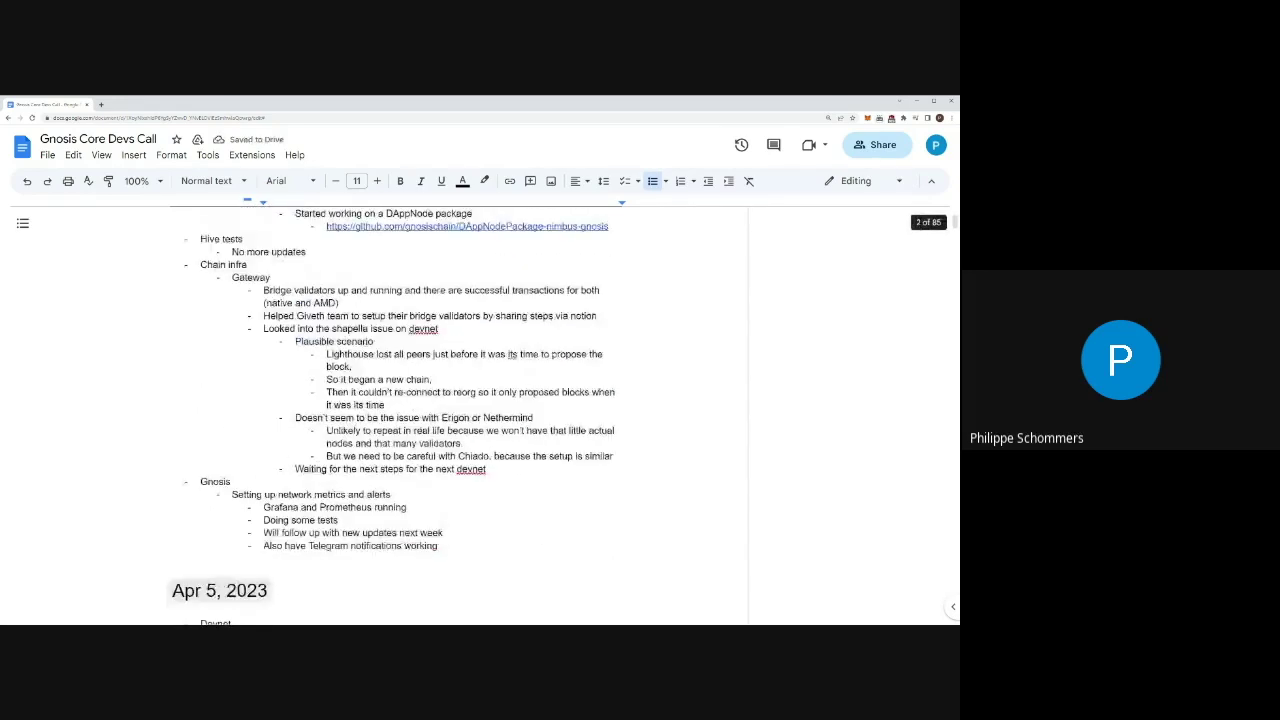
{"action": "double_click", "coordinate": [330, 544]}
{"action": "left_click", "coordinate": [438, 544]}
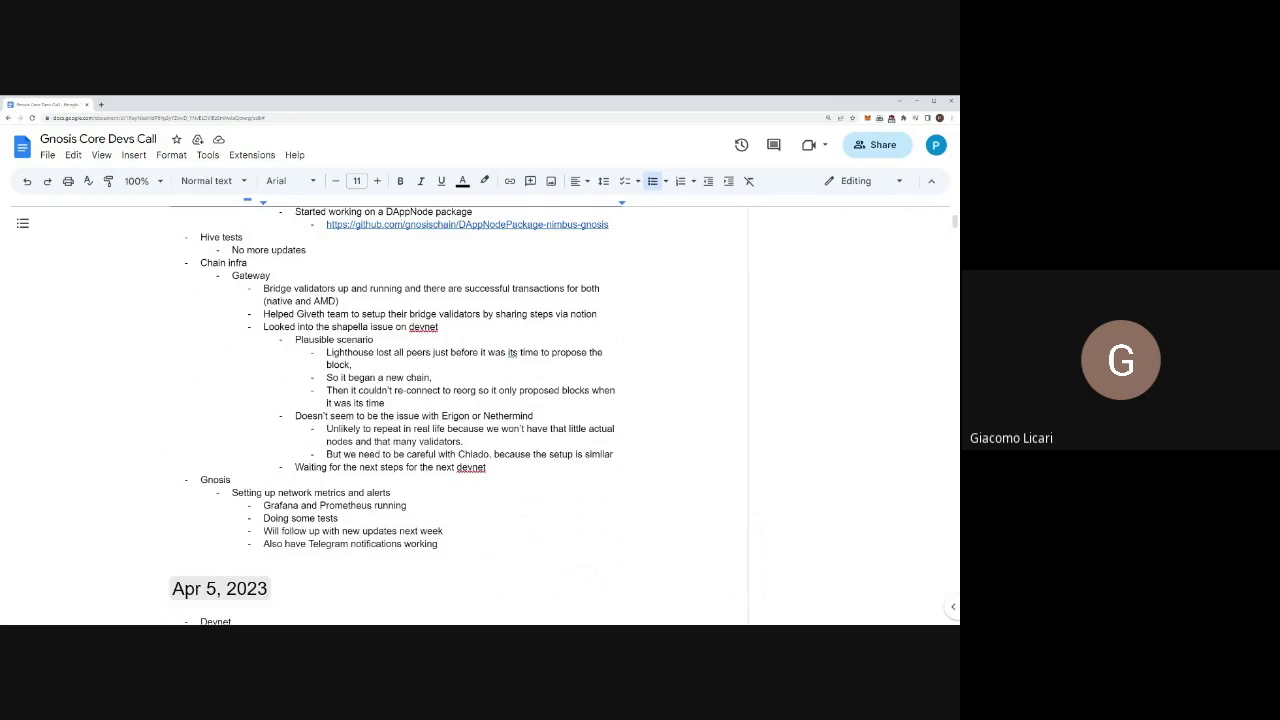
Step: Nest 'Will invite appropriate teams in due time' one level below the Telegram notifications note
{"action": "key", "text": "Return"}
{"action": "key", "text": "Tab"}
{"action": "type", "text": "Will"}
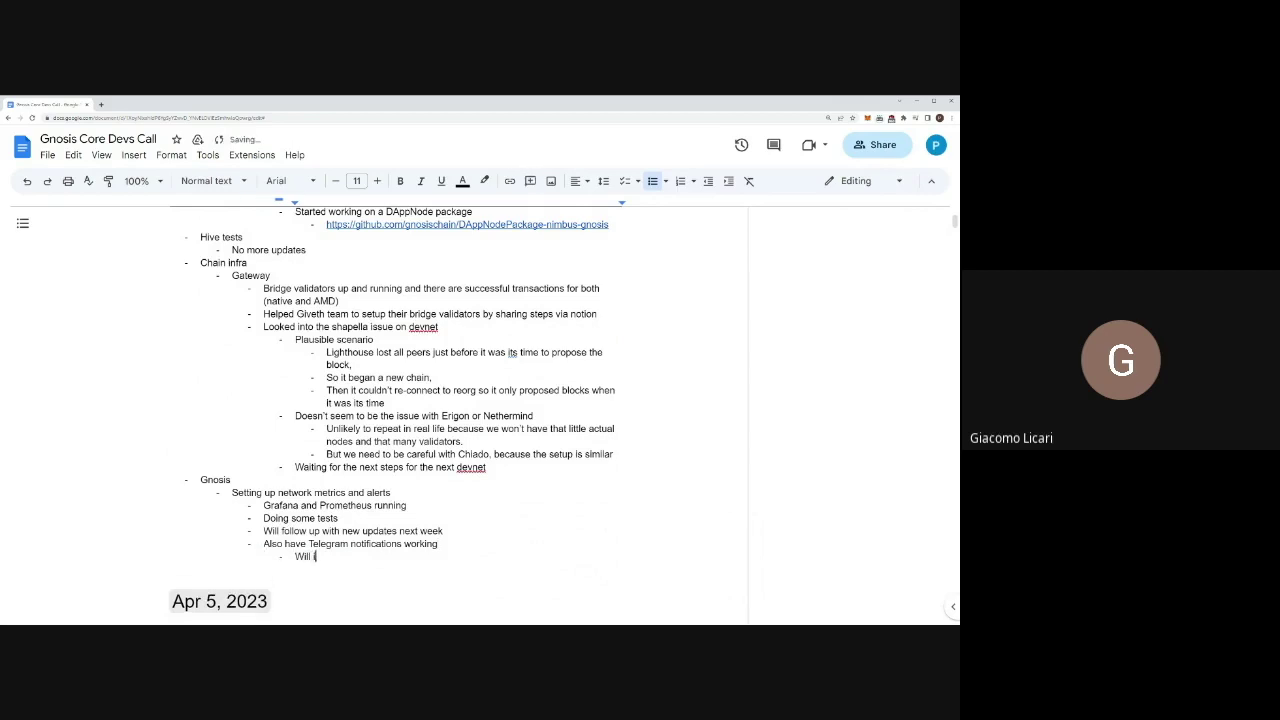
{"action": "type", "text": " invite appropriate teams in due time"}
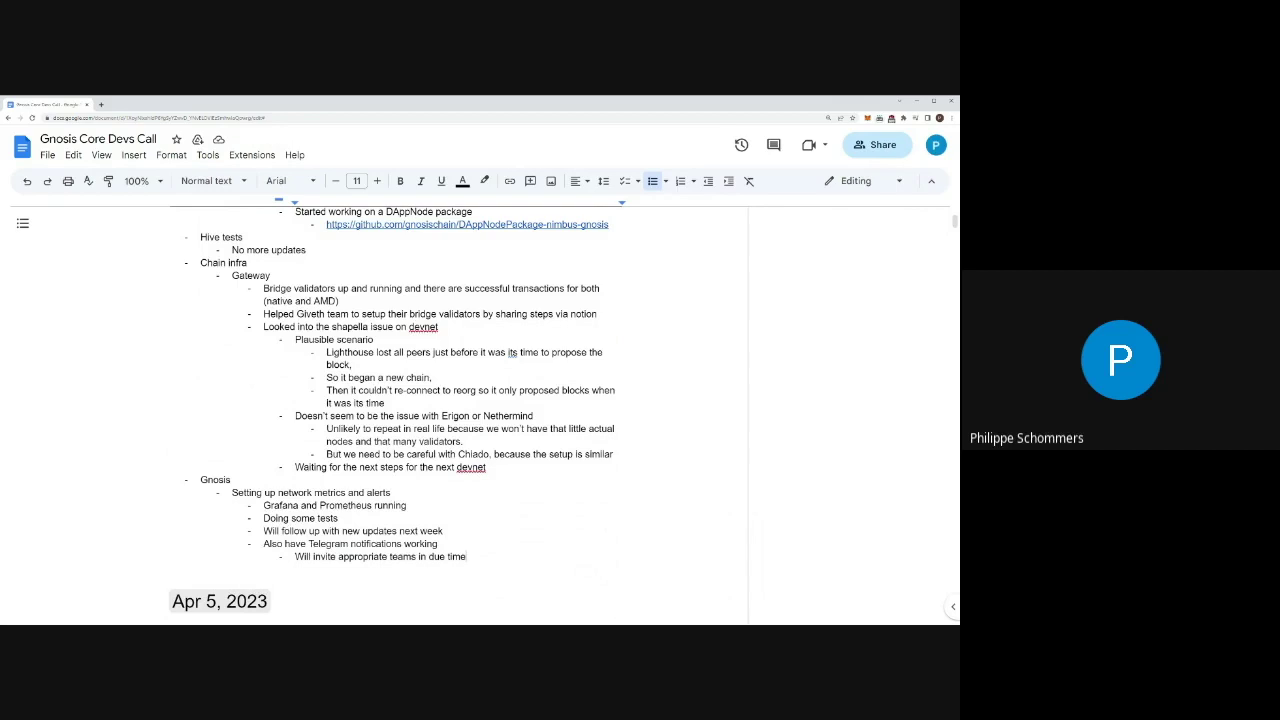
{"action": "scroll", "coordinate": [460, 415], "scroll_direction": "up", "scroll_amount": 3}
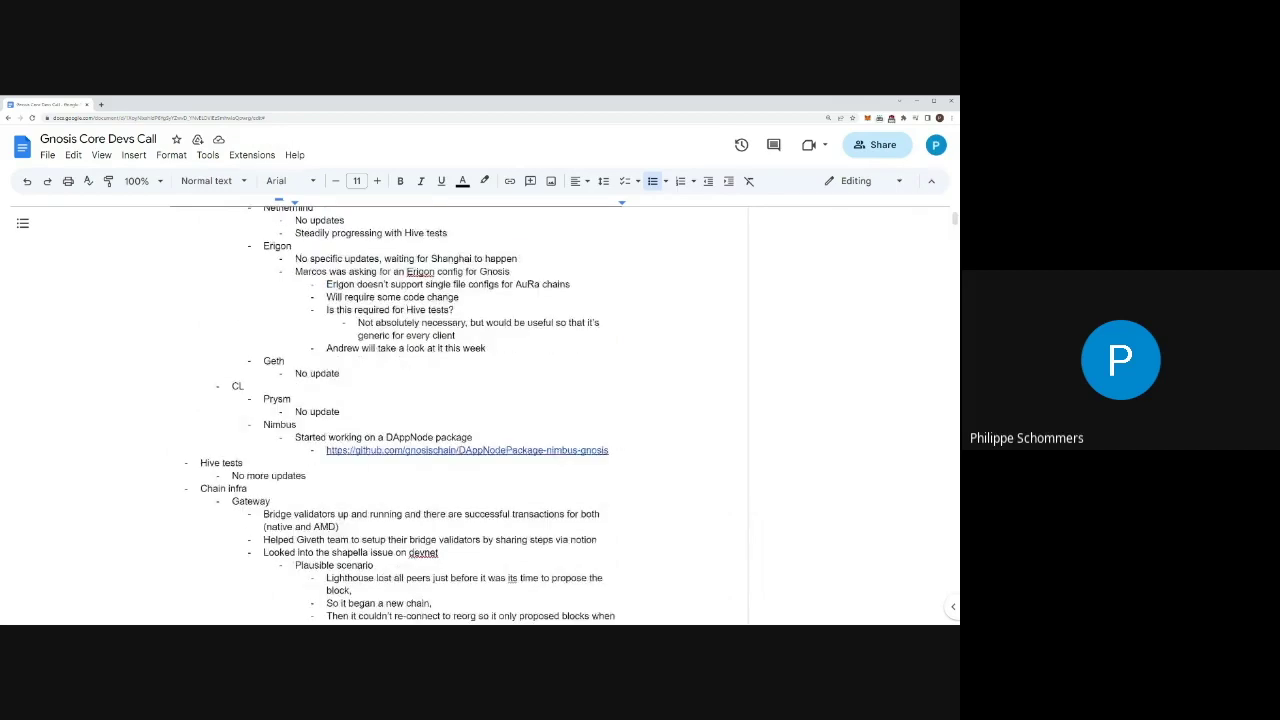